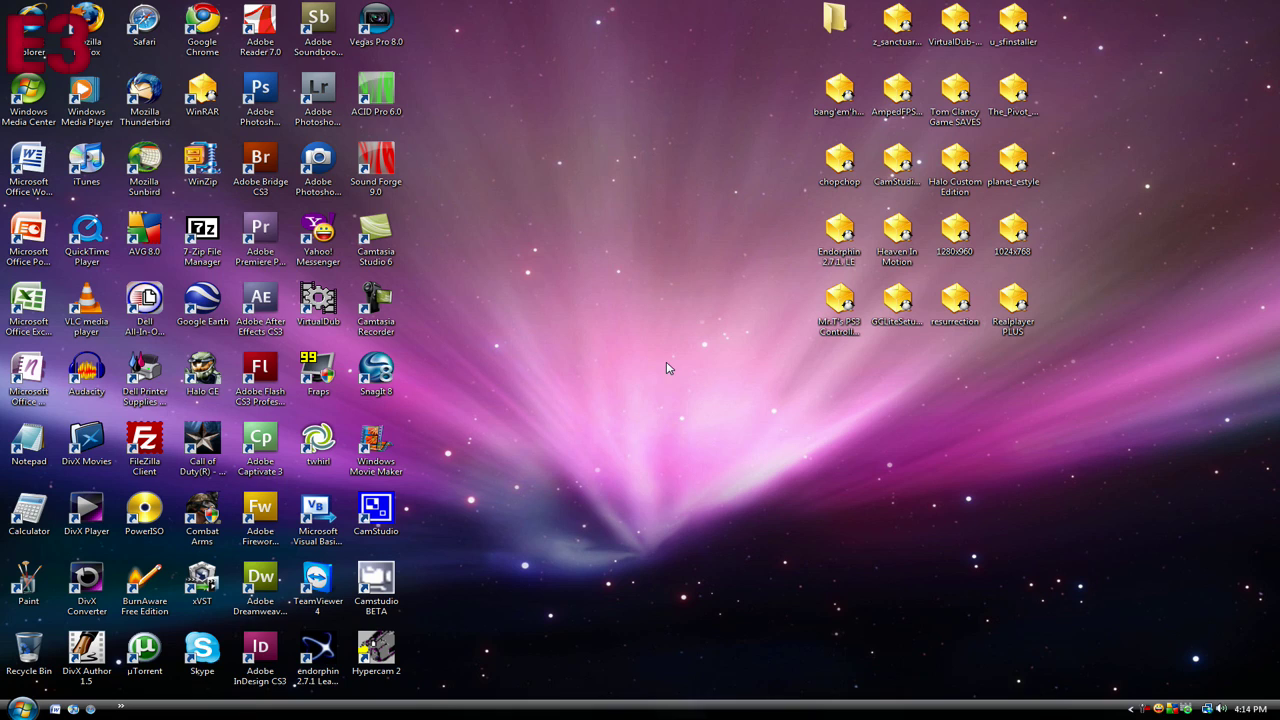
# - Launch Mozilla Firefox from its desktop shortcut
pyautogui.doubleClick(97, 46)
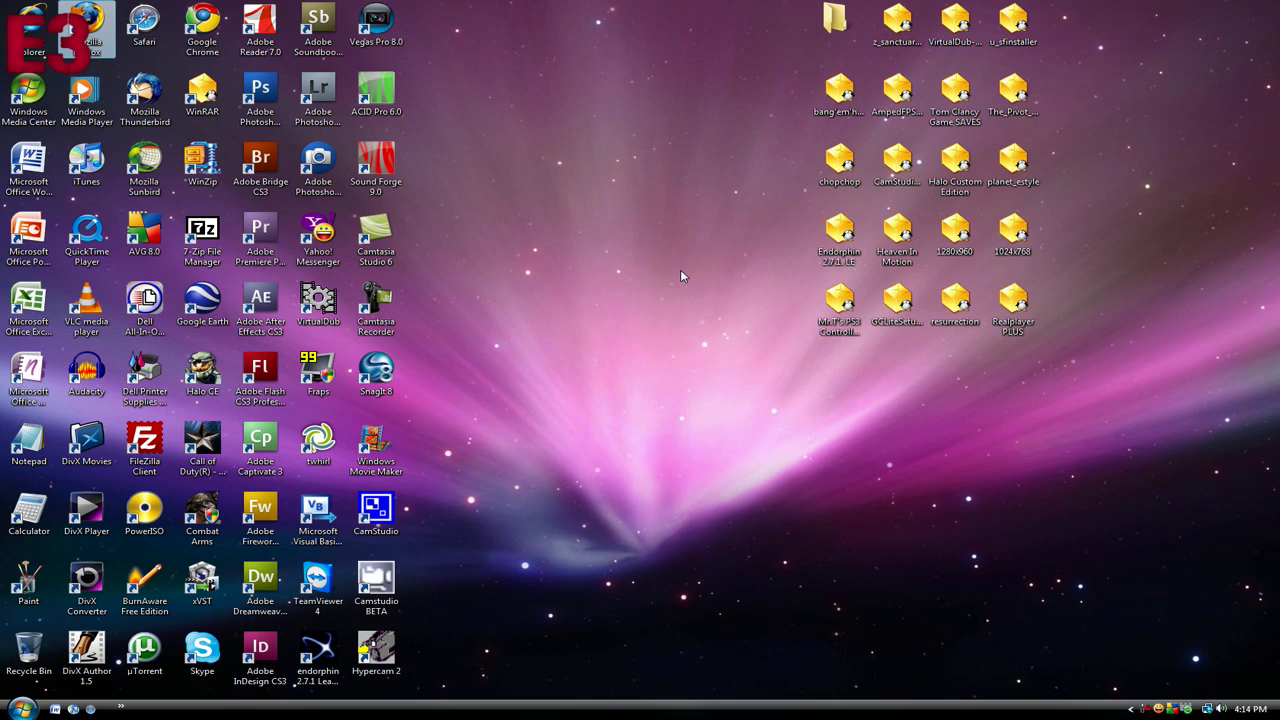
# - Run a Google search for 'SUPER' from the Firefox start page
pyautogui.press('Return')
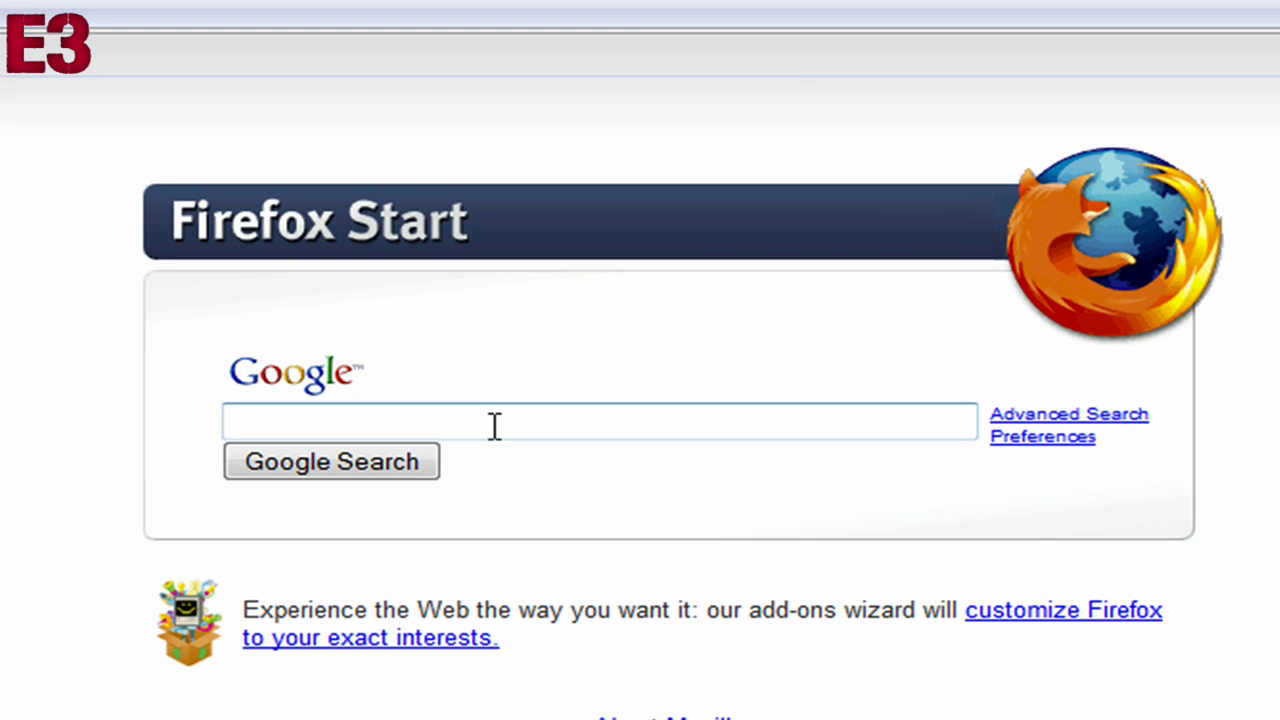
pyautogui.write('S')
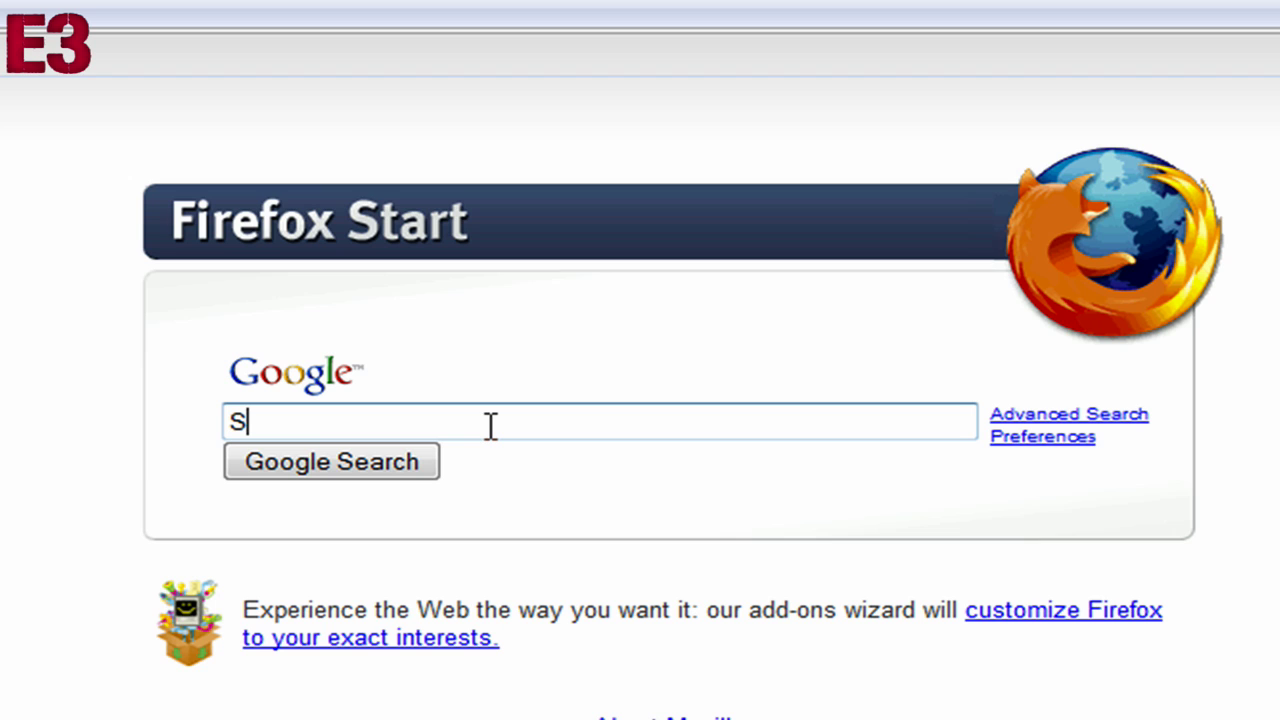
pyautogui.write('UPER')
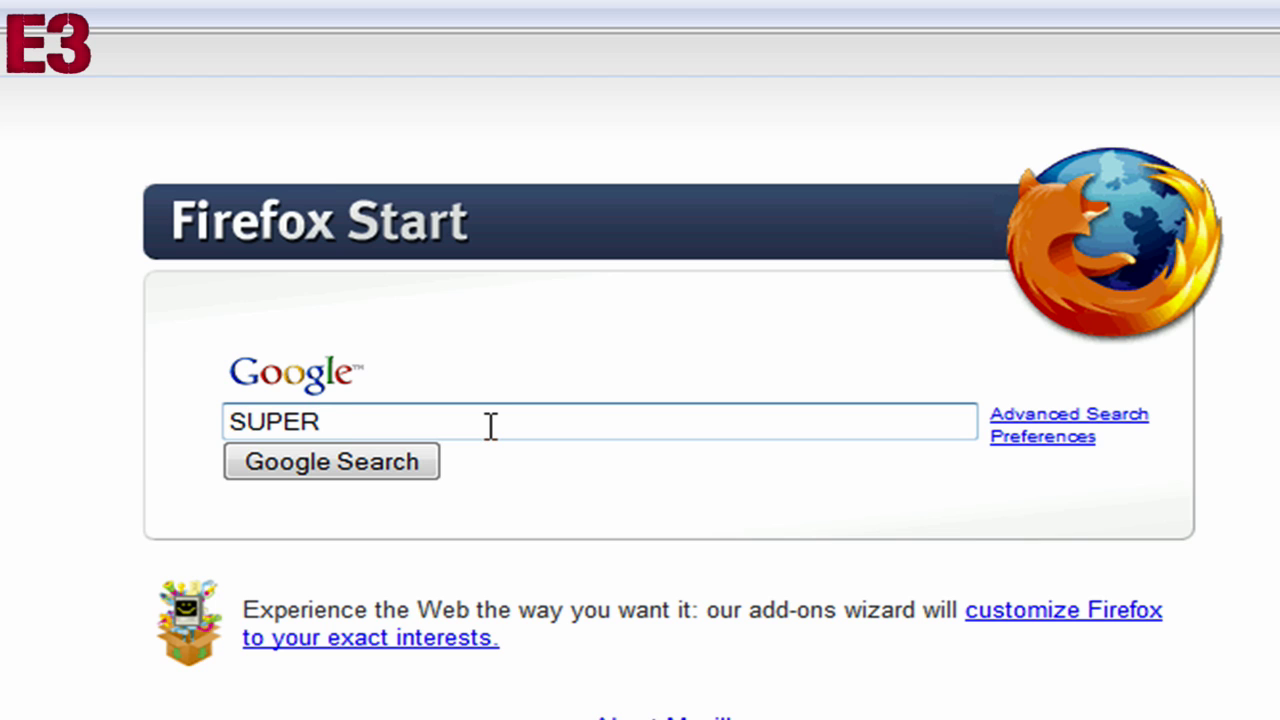
pyautogui.press('Return')
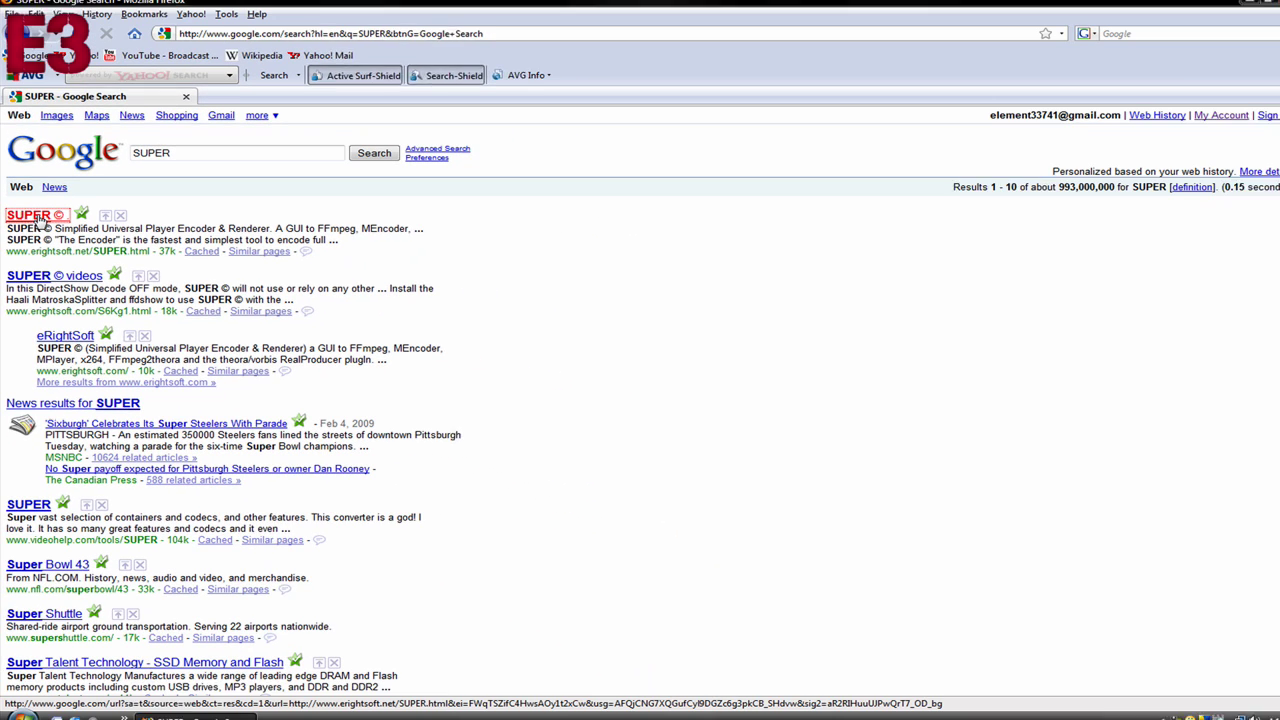
# - Open the official eRightSoft SUPER © page and go to its download section
pyautogui.click(64, 186)
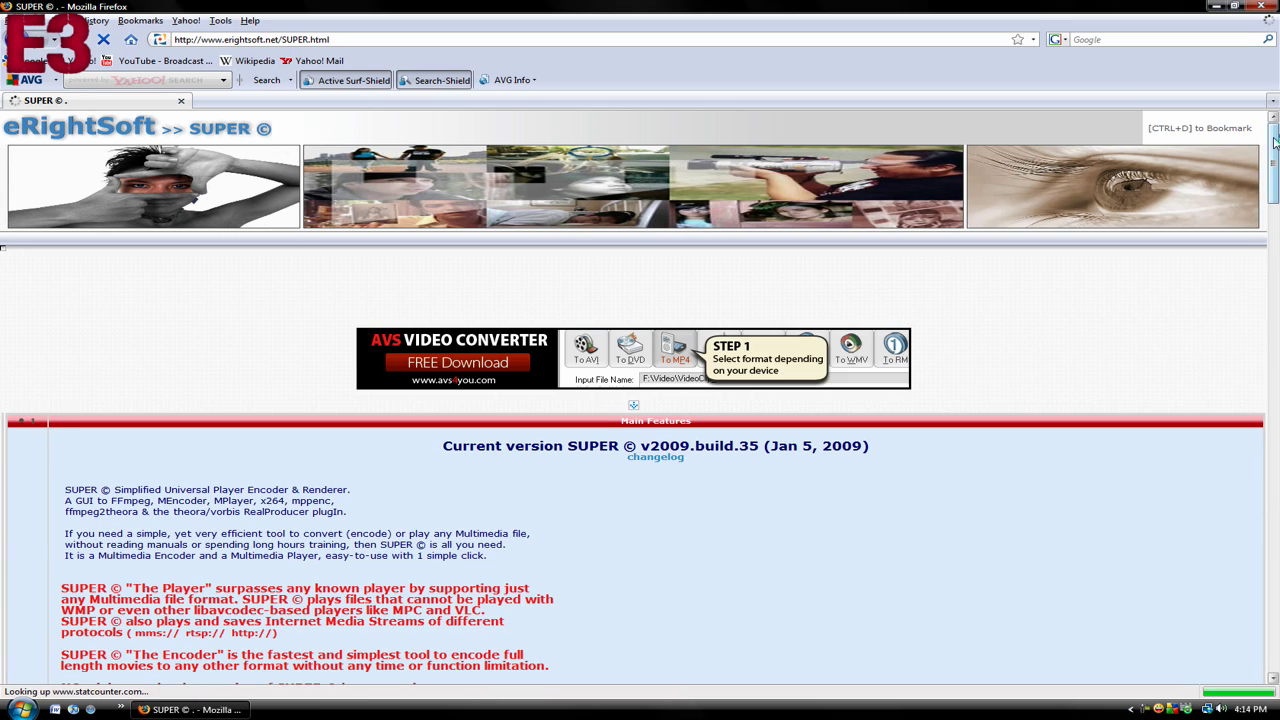
pyautogui.moveTo(1275, 133); pyautogui.dragTo(1277, 620)
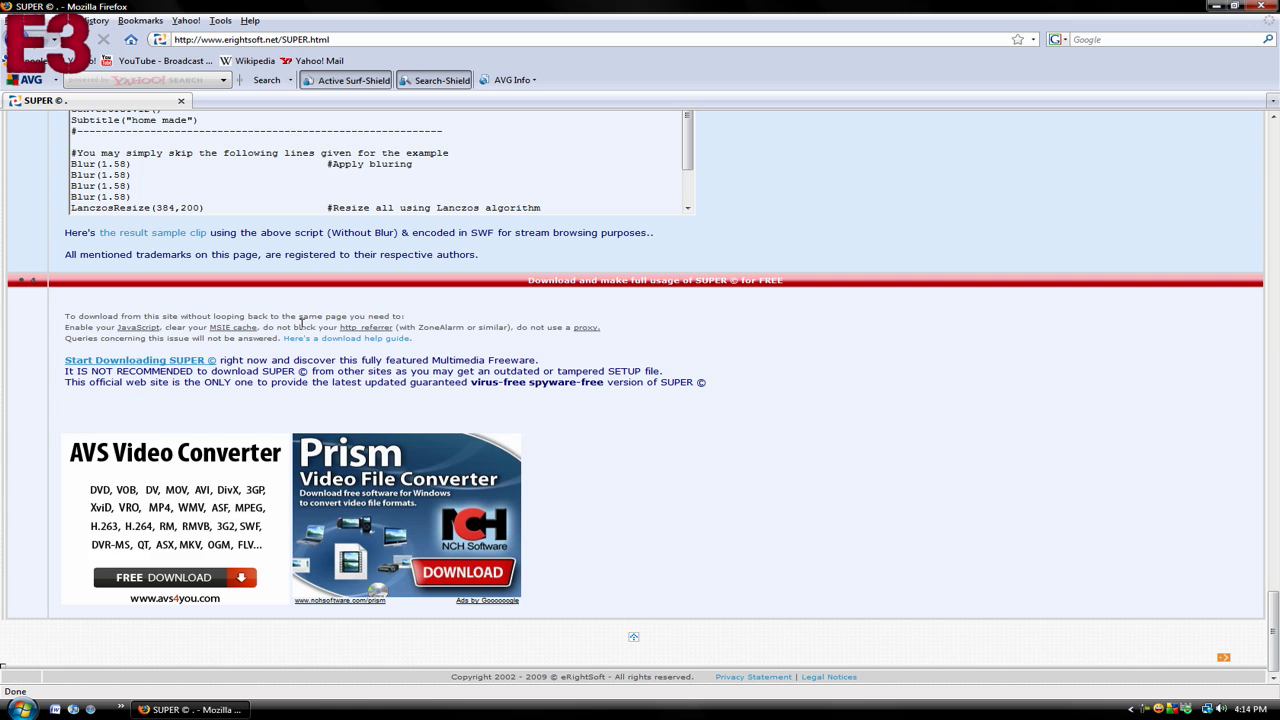
pyautogui.click(130, 362)
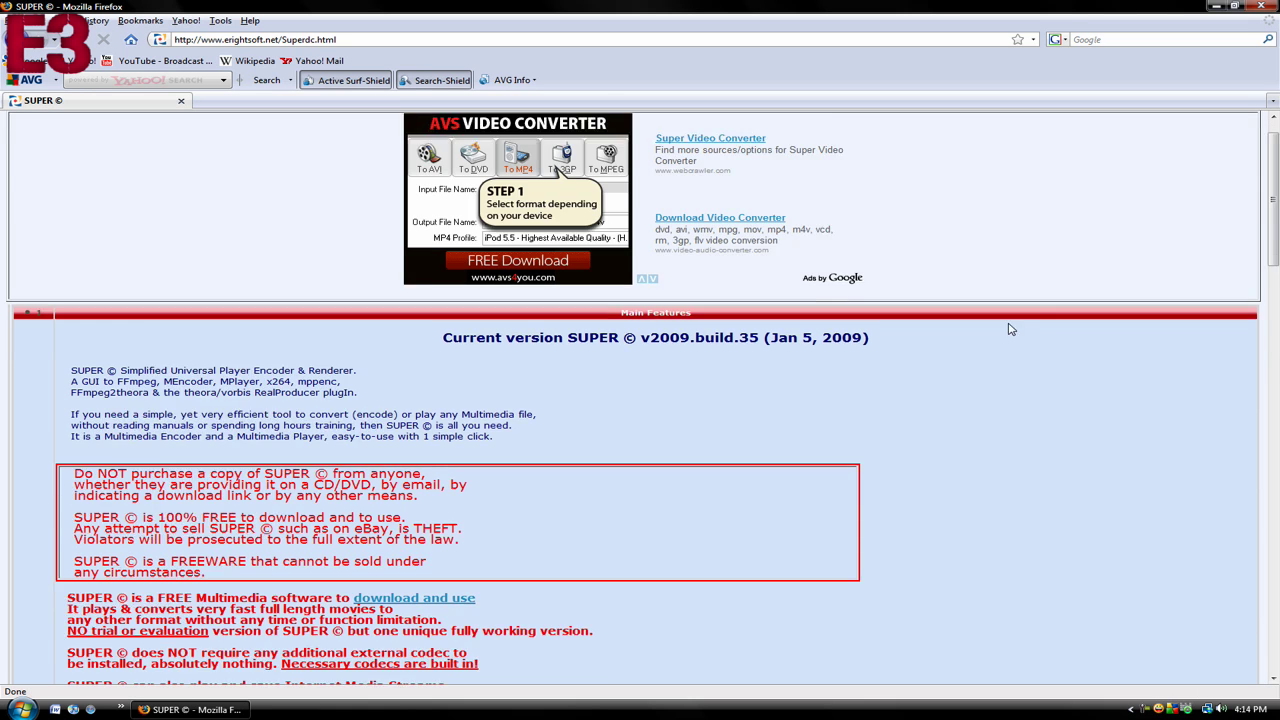
# - Follow the download links to the SUPER © setup file download
pyautogui.scroll(-3, 1050, 313)
pyautogui.scroll(-1, 1050, 313)
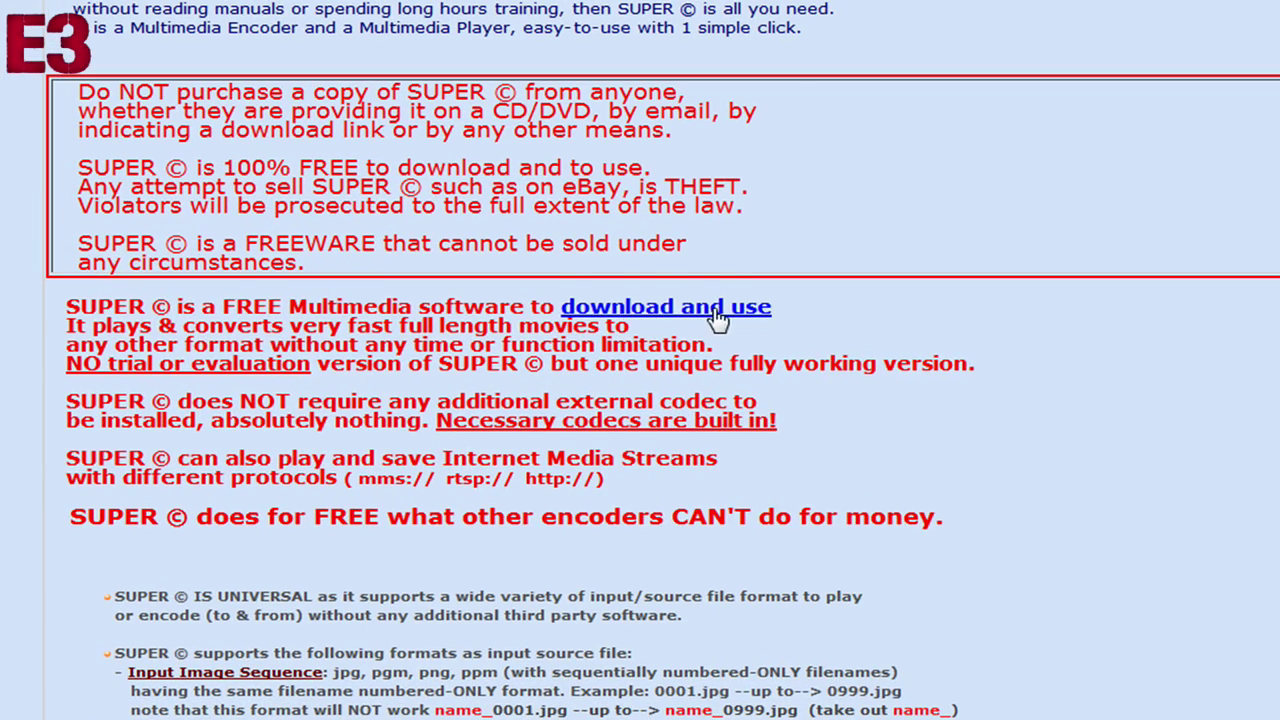
pyautogui.click(716, 312)
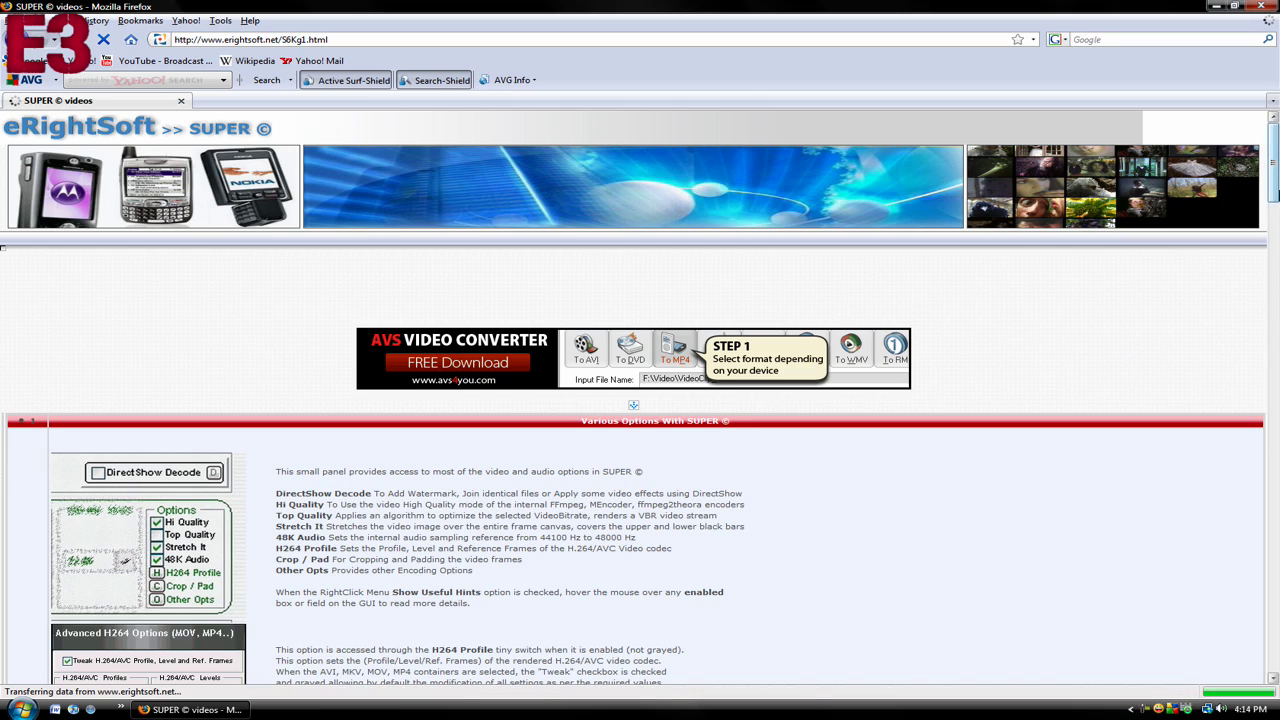
pyautogui.moveTo(1273, 160)
pyautogui.mouseDown()
pyautogui.moveTo(1270, 560)
pyautogui.moveTo(1234, 609)
pyautogui.mouseUp()
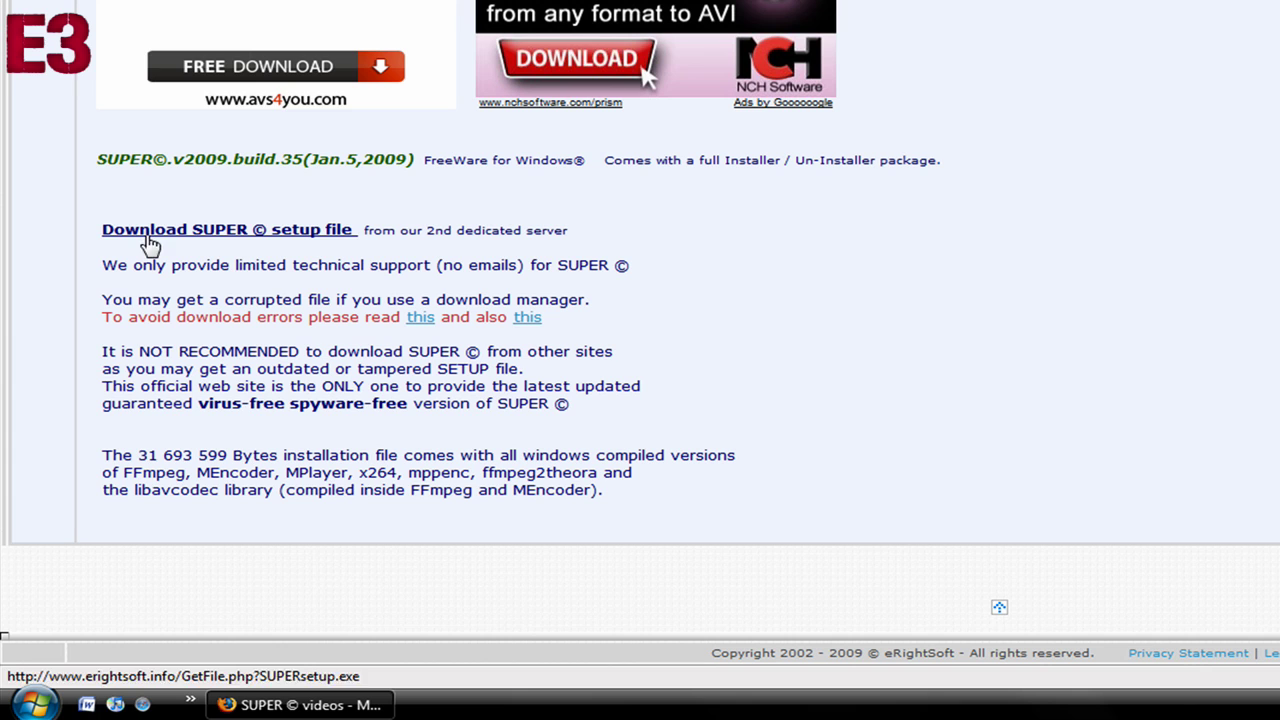
pyautogui.click(263, 238)
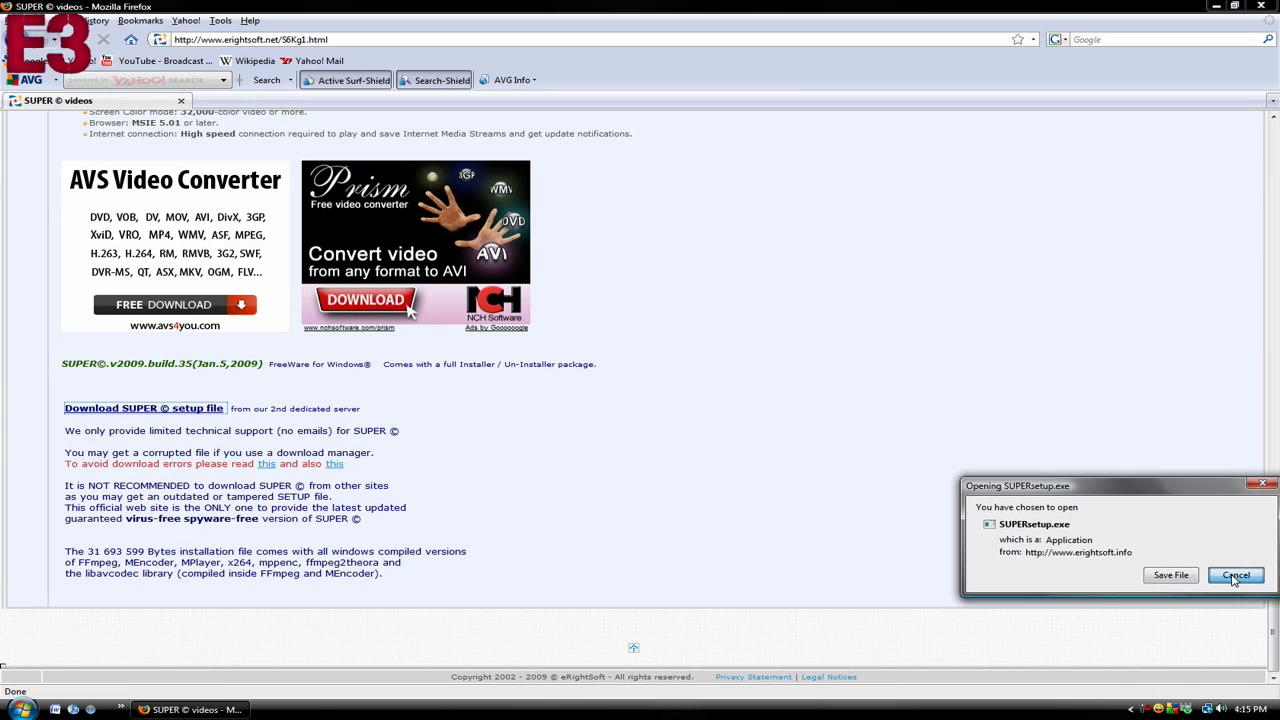
# - Cancel saving SUPERsetup.exe, close Firefox, and launch SUPER © via Start Search 'SUPER'
pyautogui.click(1235, 577)
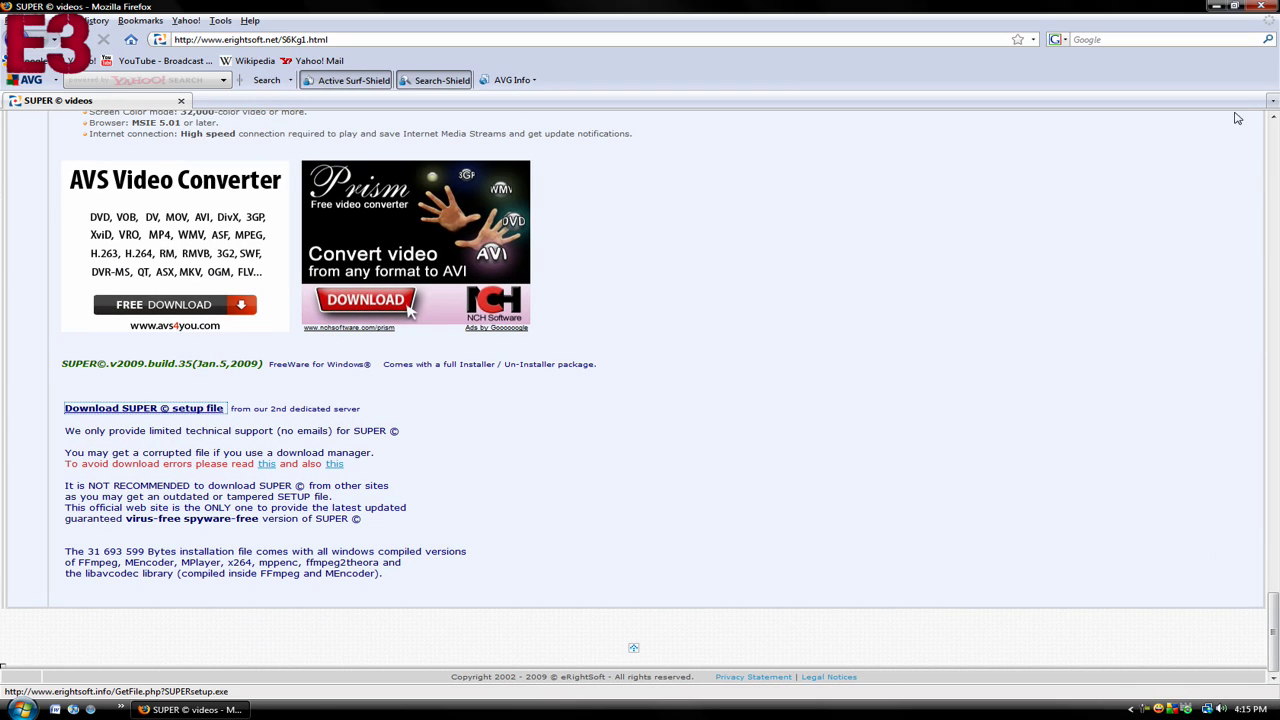
pyautogui.click(1274, 5)
pyautogui.press('super')
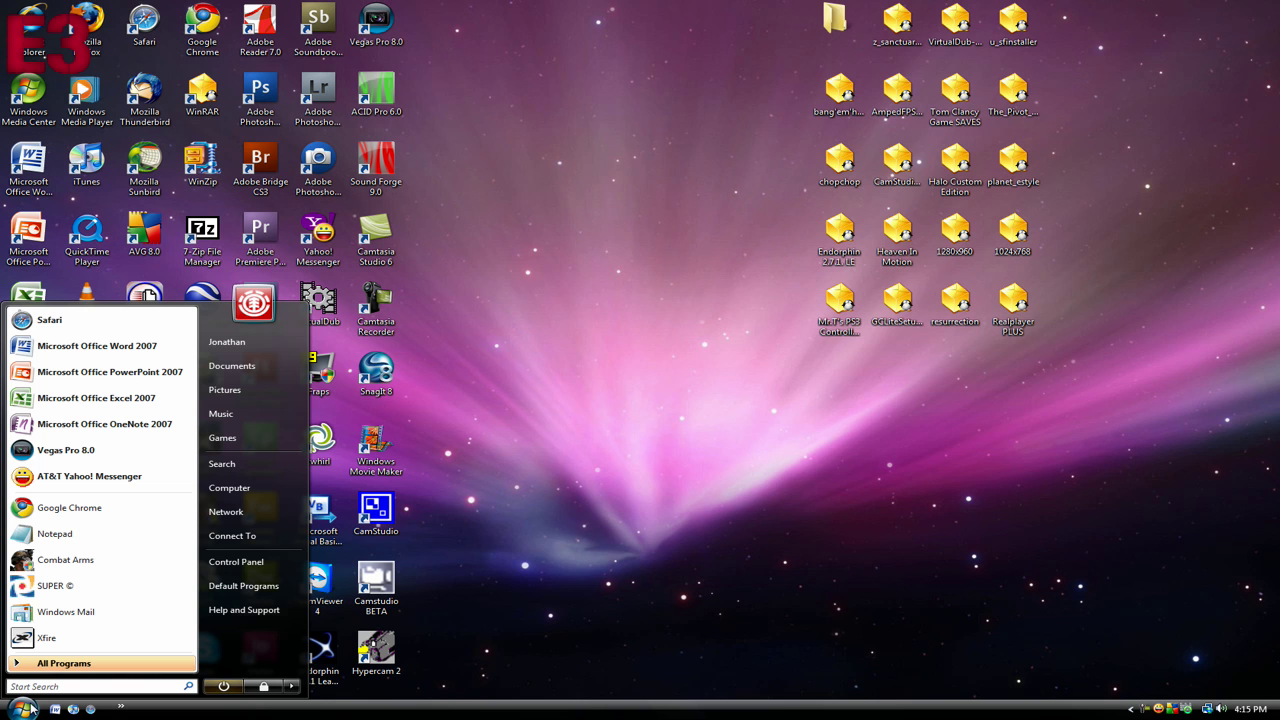
pyautogui.write('SUPER')
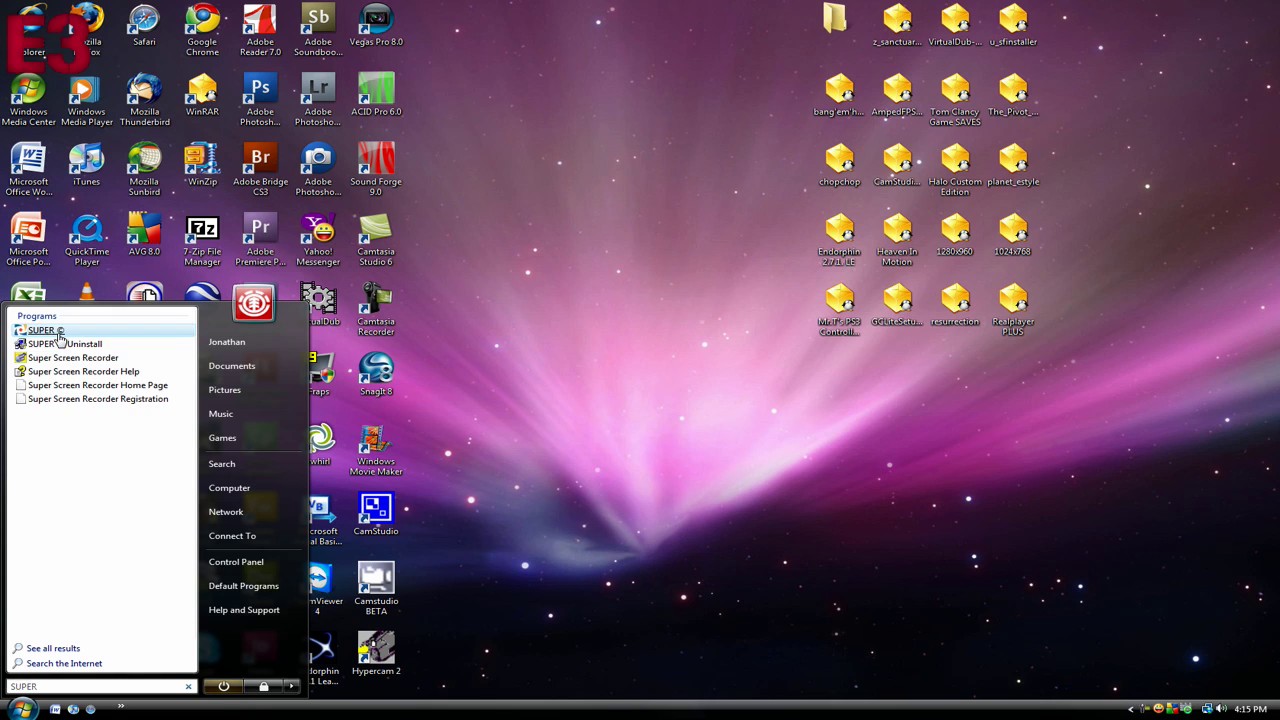
pyautogui.press('Return')
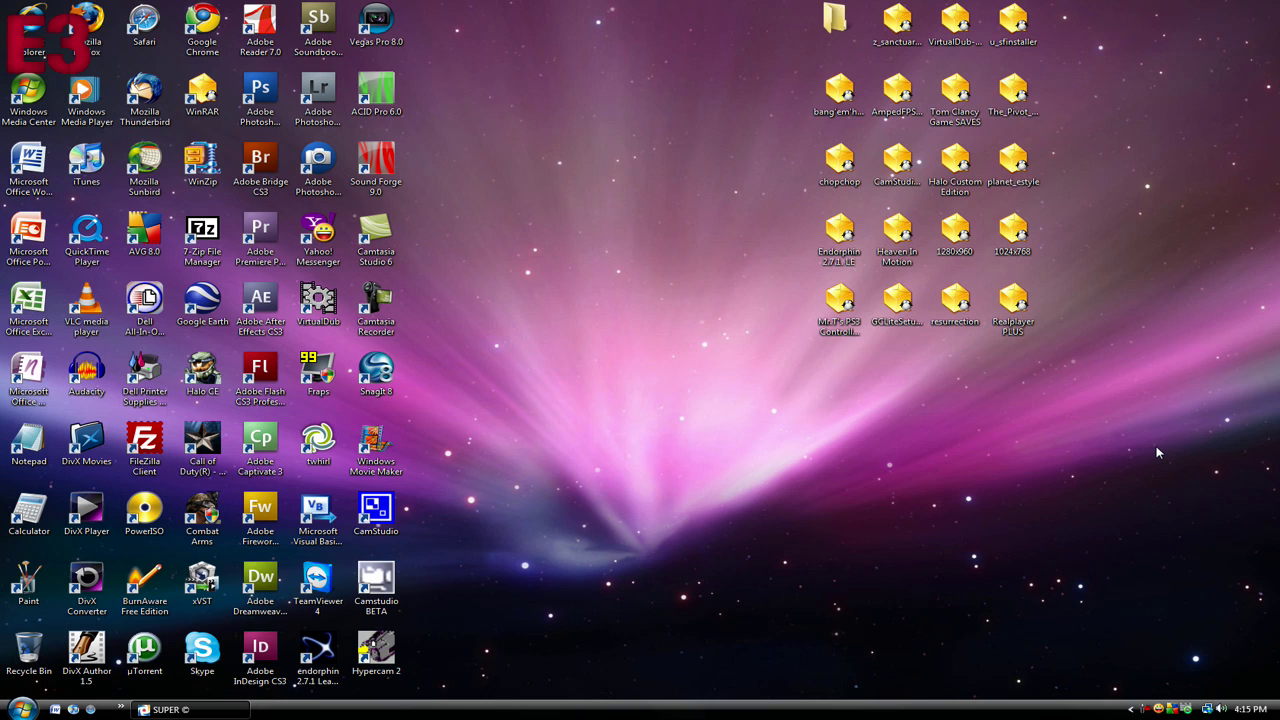
# - Choose mov as the output container, with H.264/AVC video and AAC LC audio codecs
pyautogui.moveTo(1156, 452)
pyautogui.mouseDown()
pyautogui.moveTo(866, 530)
pyautogui.moveTo(580, 529)
pyautogui.mouseUp()
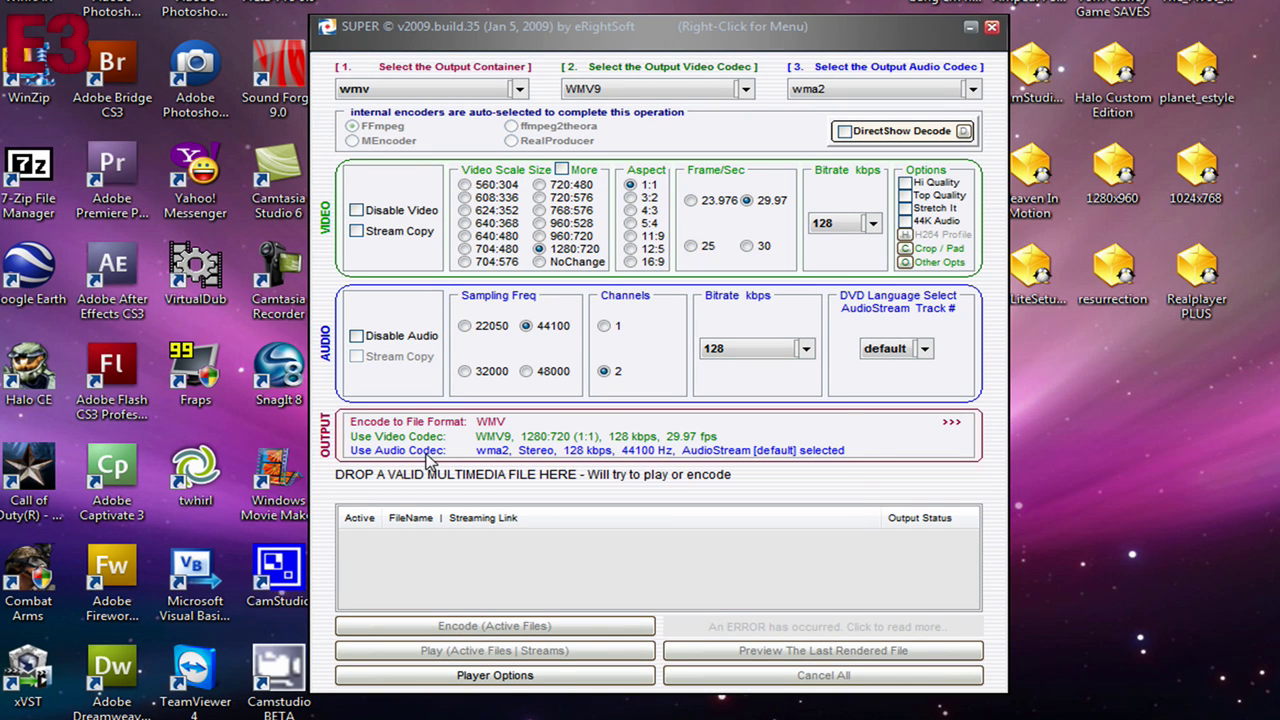
pyautogui.moveTo(516, 32)
pyautogui.mouseDown()
pyautogui.moveTo(730, 26)
pyautogui.moveTo(440, 40)
pyautogui.moveTo(505, 37)
pyautogui.mouseUp()
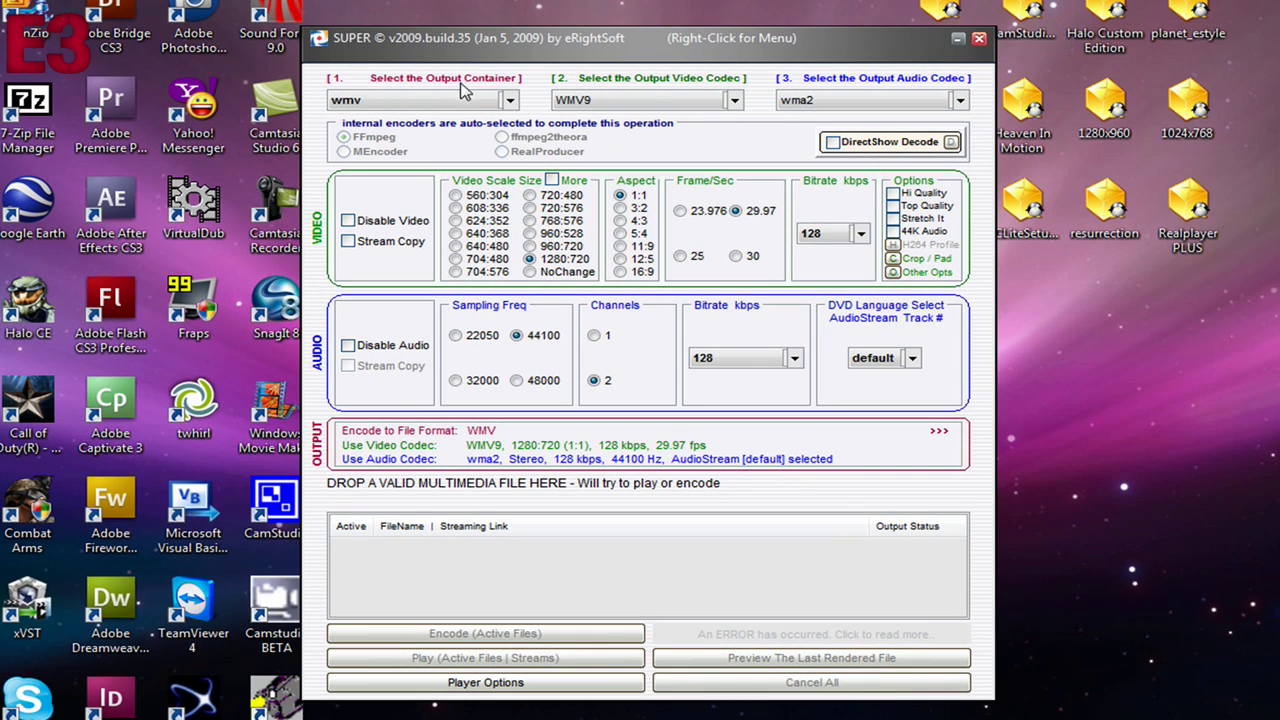
pyautogui.click(510, 100)
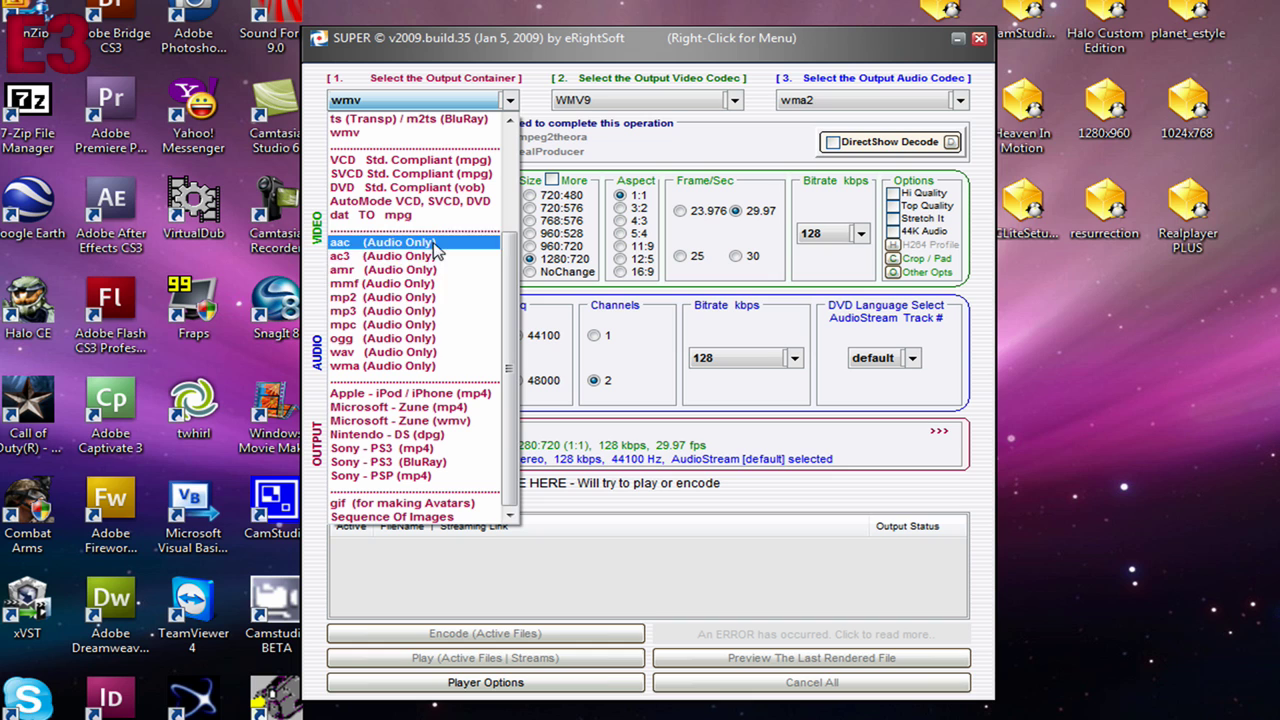
pyautogui.moveTo(512, 318); pyautogui.dragTo(512, 192)
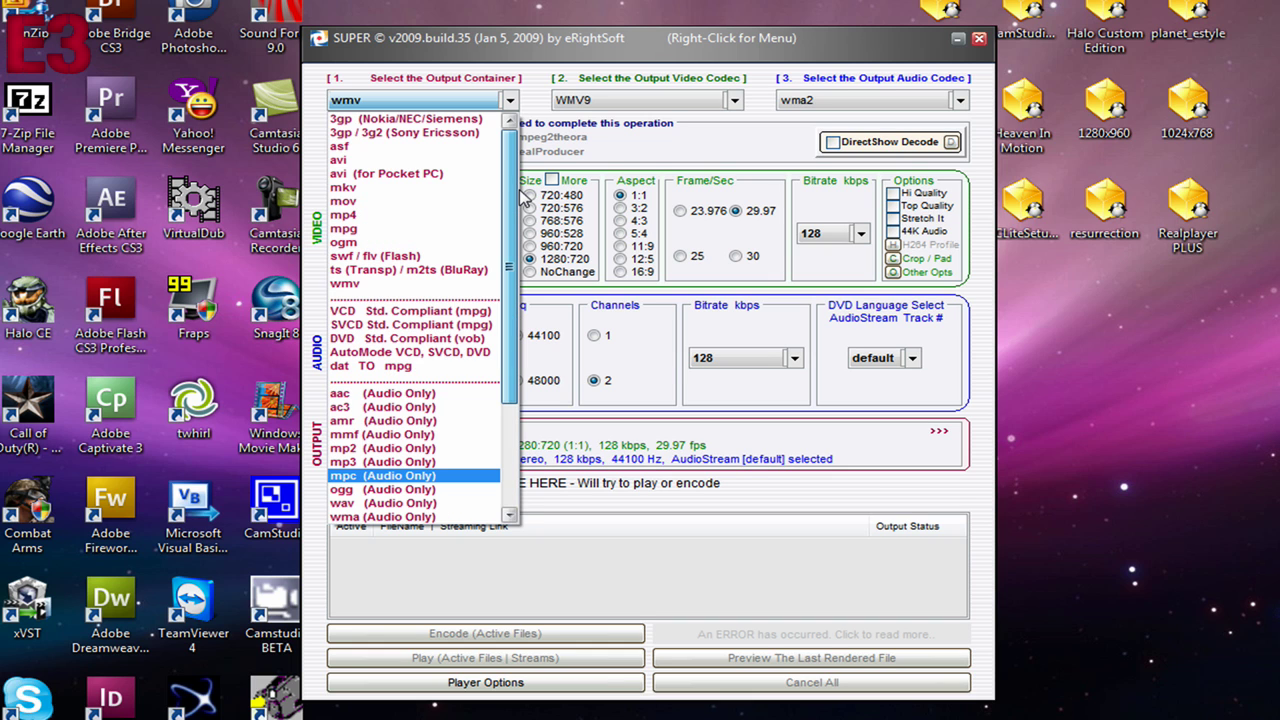
pyautogui.click(358, 202)
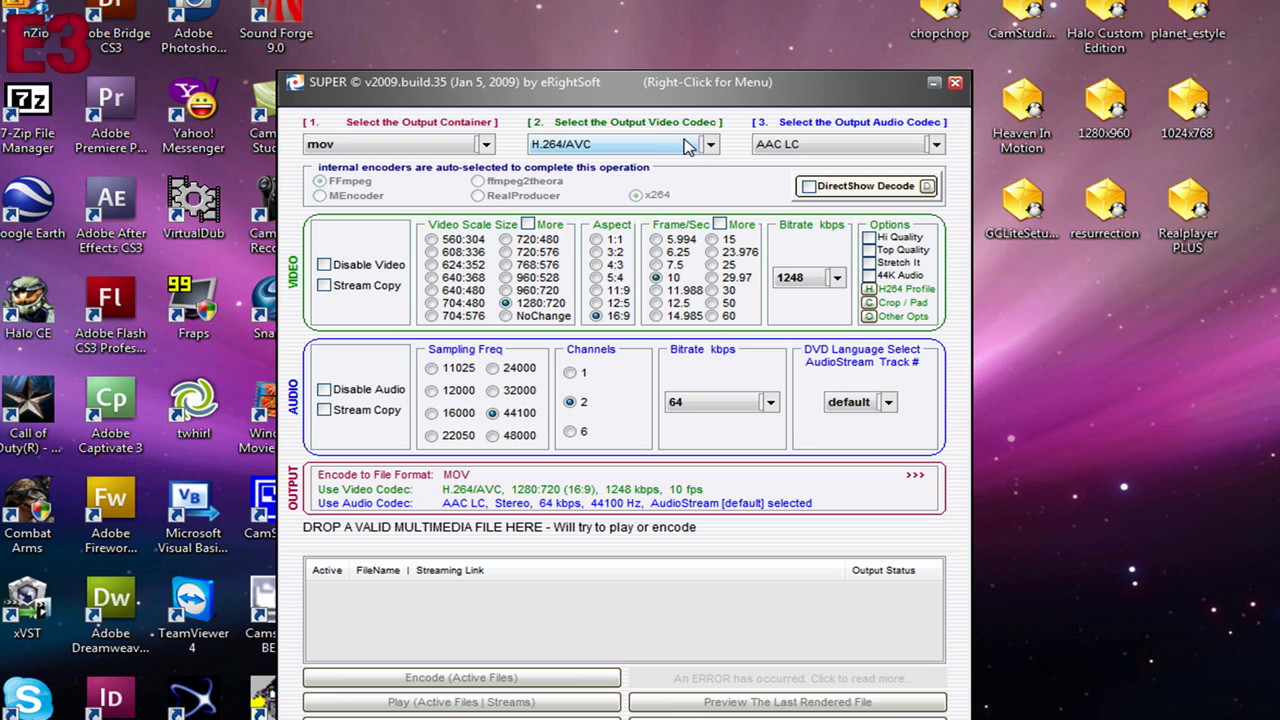
pyautogui.click(688, 146)
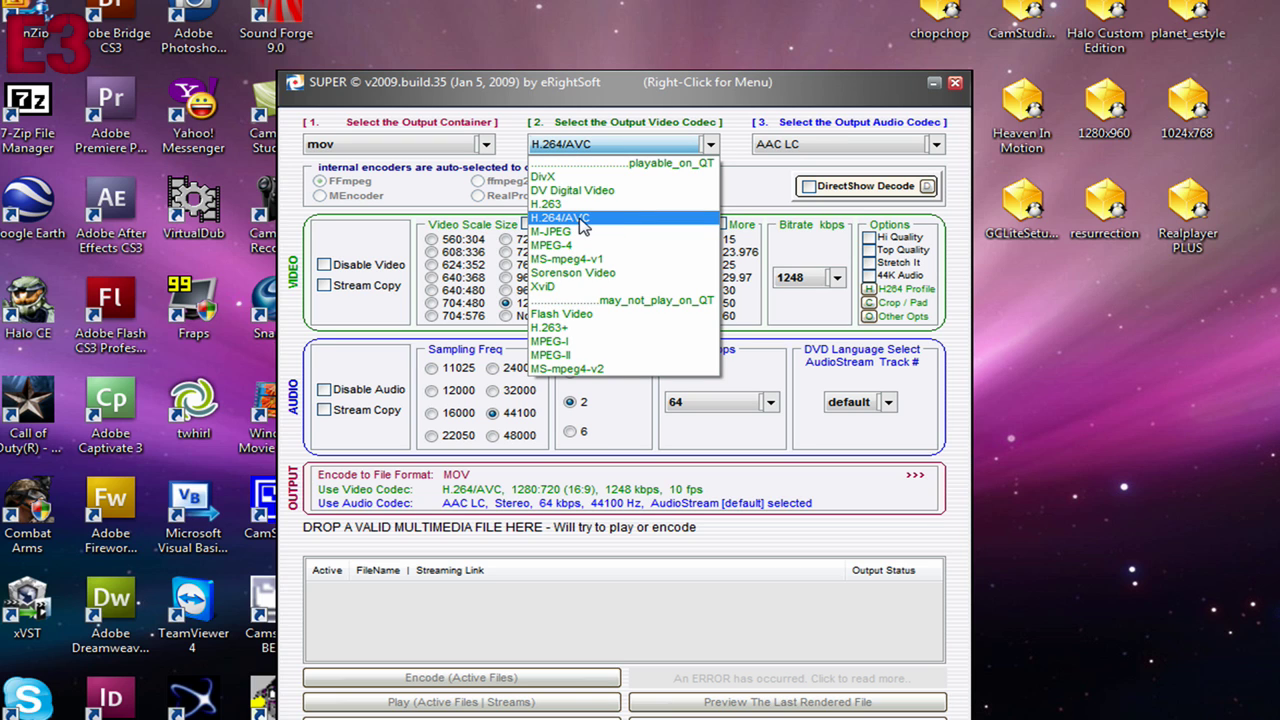
pyautogui.click(583, 226)
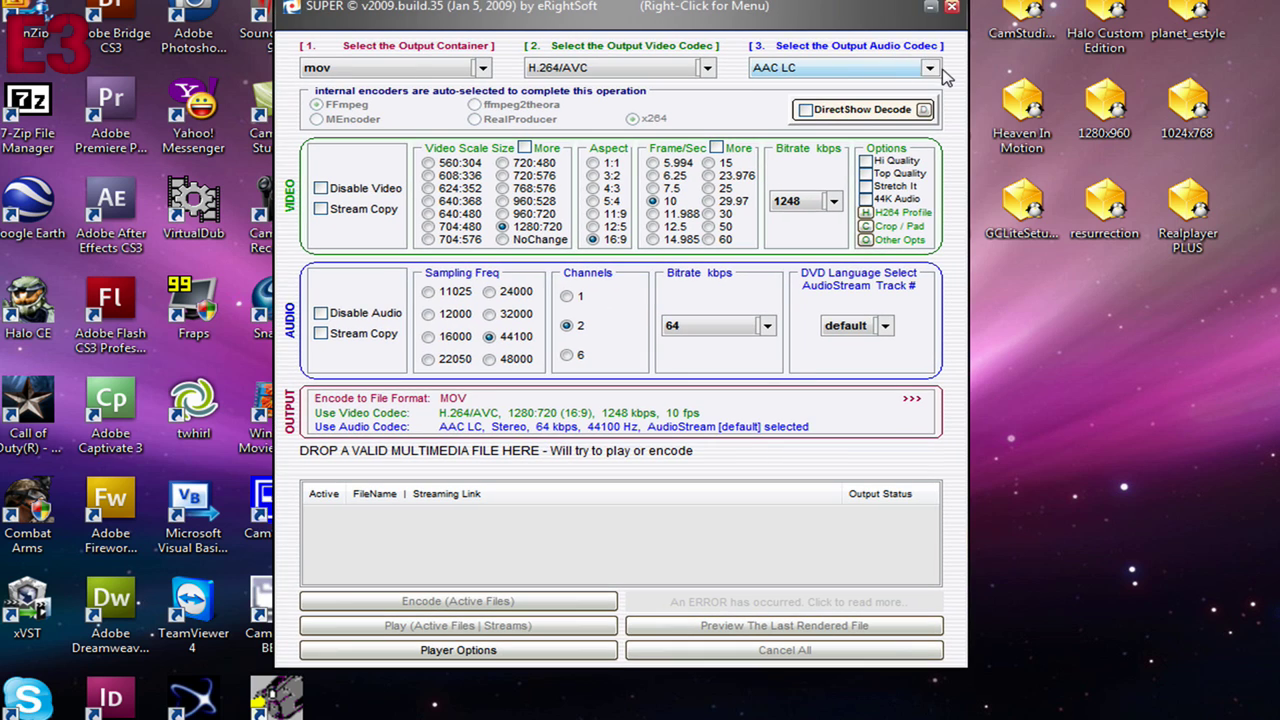
pyautogui.click(932, 67)
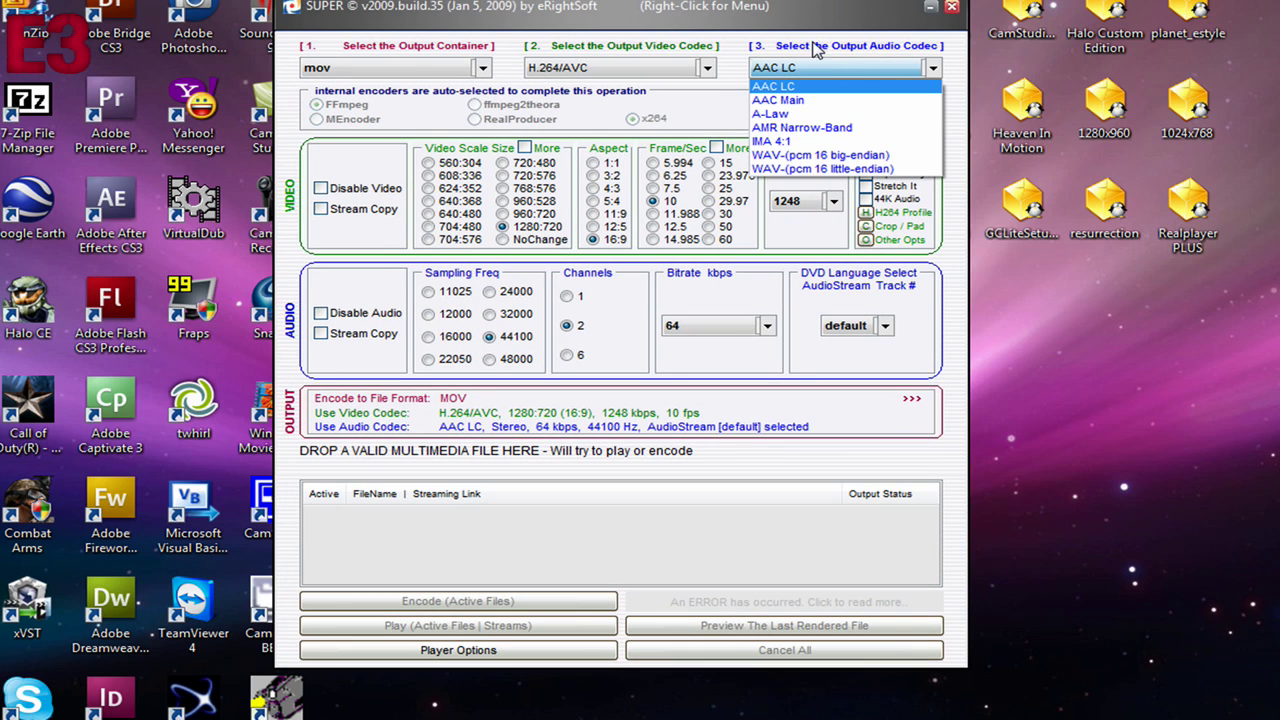
pyautogui.click(782, 32)
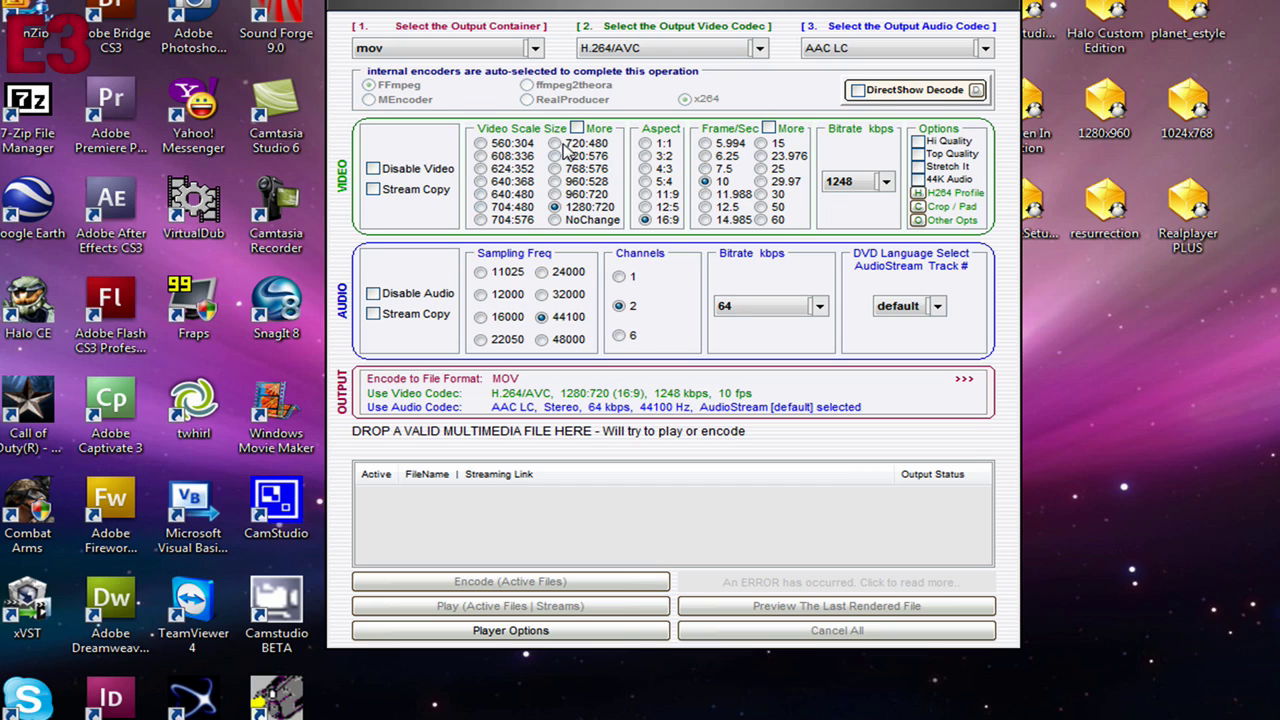
# - Set the video to 1280:720 frame size, 30 fps and 6000 kbps bitrate
pyautogui.click(554, 207)
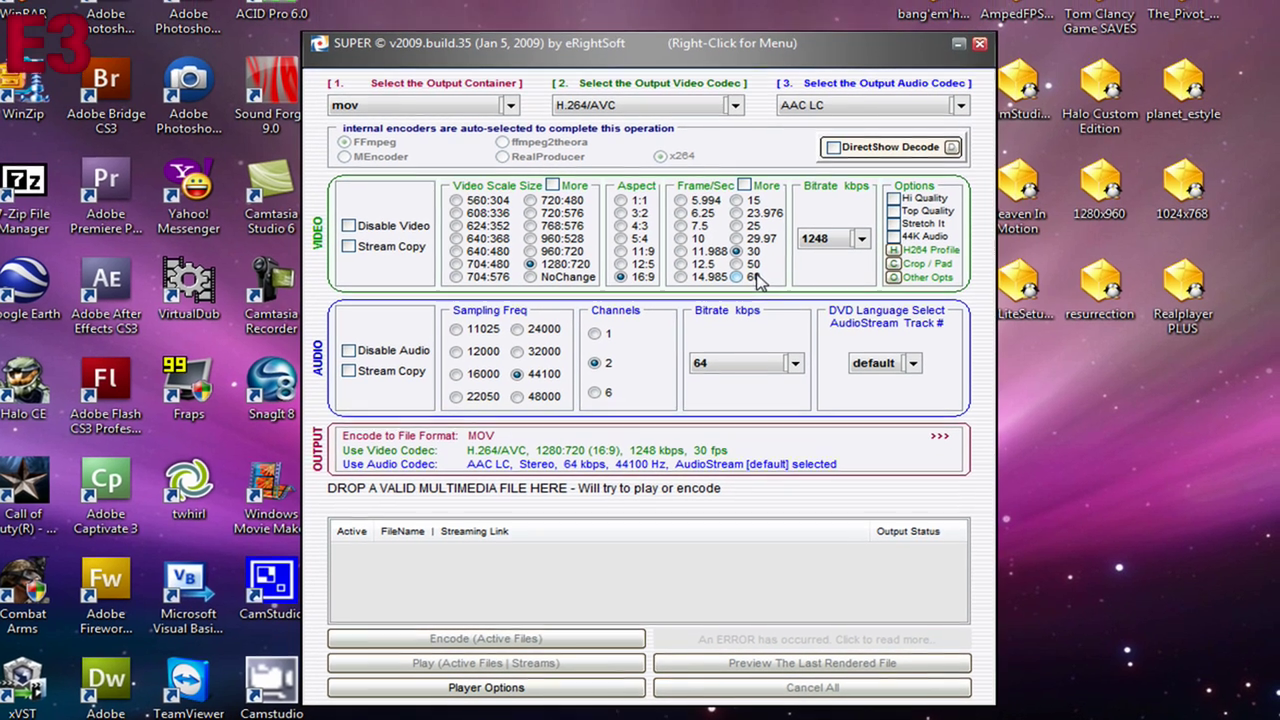
pyautogui.click(762, 195)
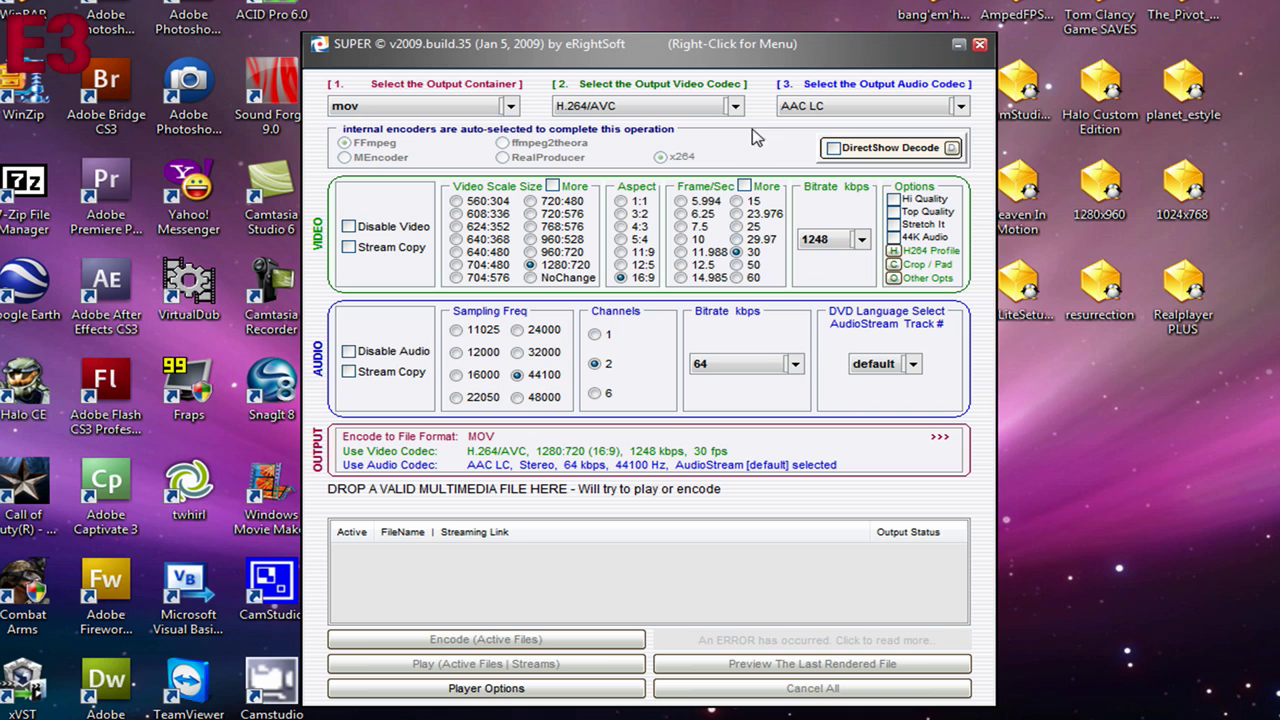
pyautogui.click(857, 241)
pyautogui.moveTo(861, 345)
pyautogui.mouseDown()
pyautogui.moveTo(880, 620)
pyautogui.moveTo(882, 514)
pyautogui.mouseUp()
pyautogui.click(843, 368)
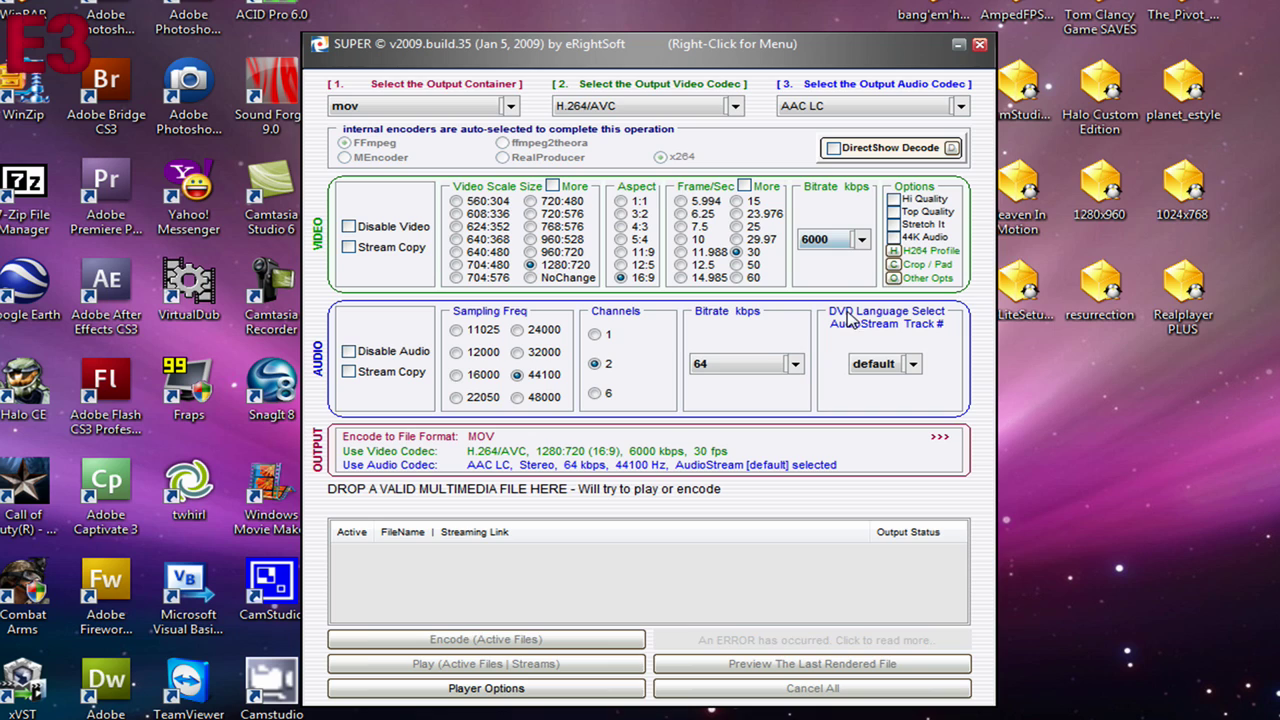
pyautogui.moveTo(704, 52)
pyautogui.mouseDown()
pyautogui.moveTo(732, 57)
pyautogui.moveTo(733, 150)
pyautogui.mouseUp()
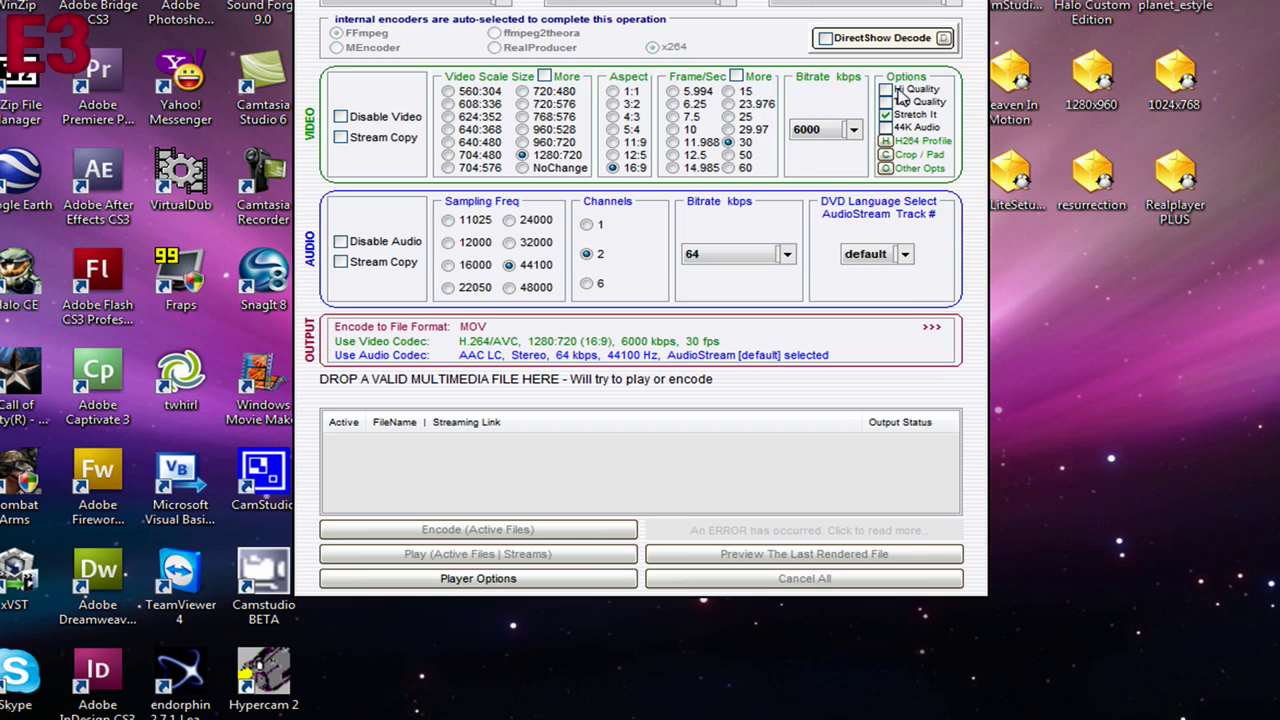
# - Enable Stretch It, toggle Disable Audio off again, and set audio bitrate to 128 kbps
pyautogui.click(886, 114)
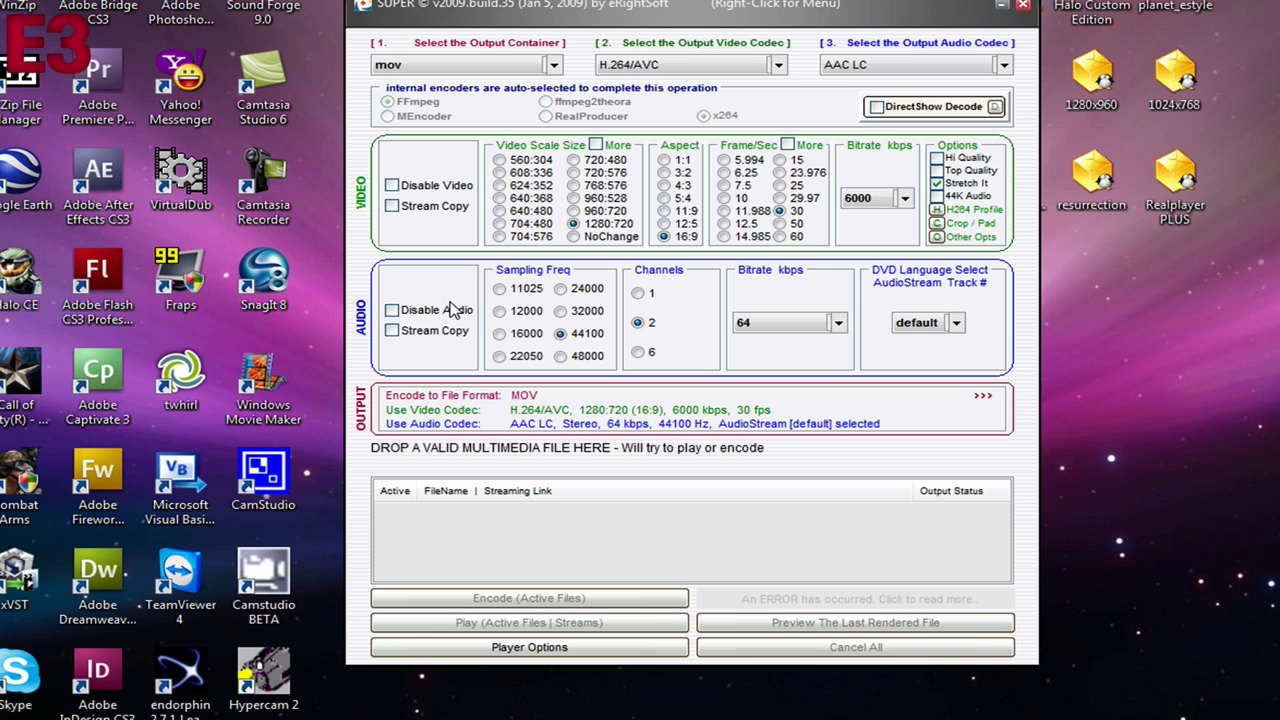
pyautogui.click(392, 311)
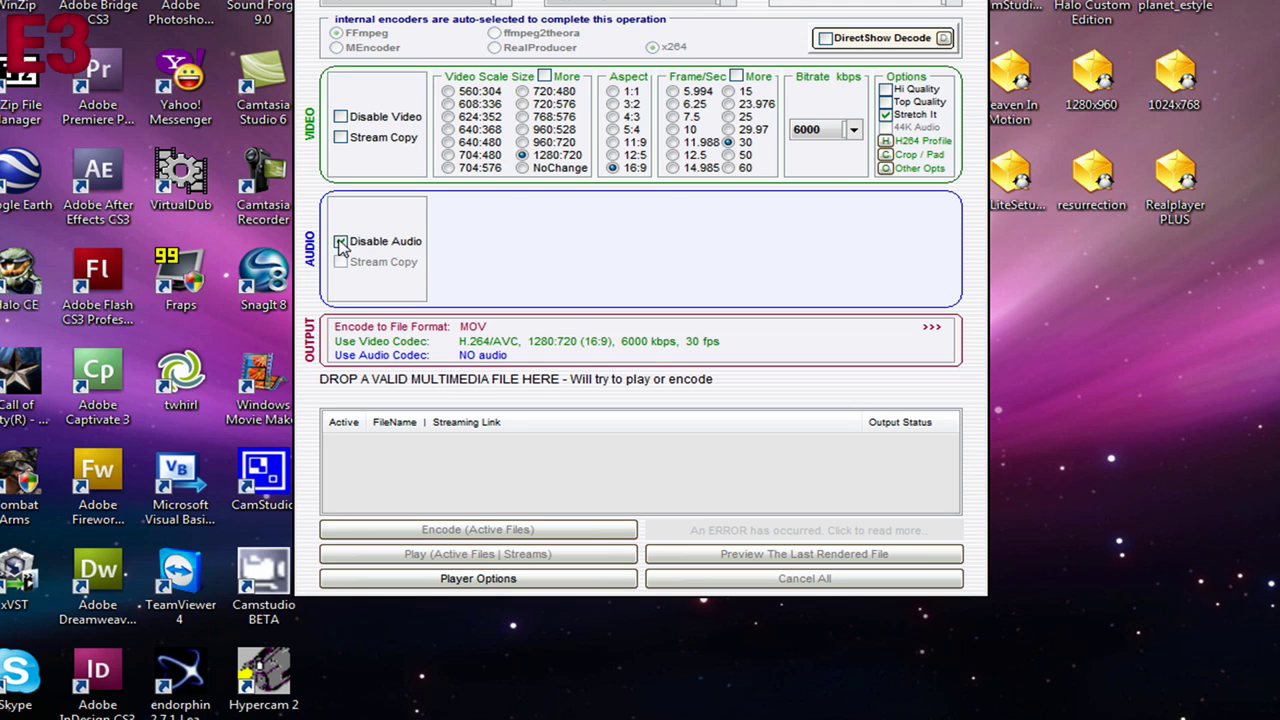
pyautogui.click(340, 243)
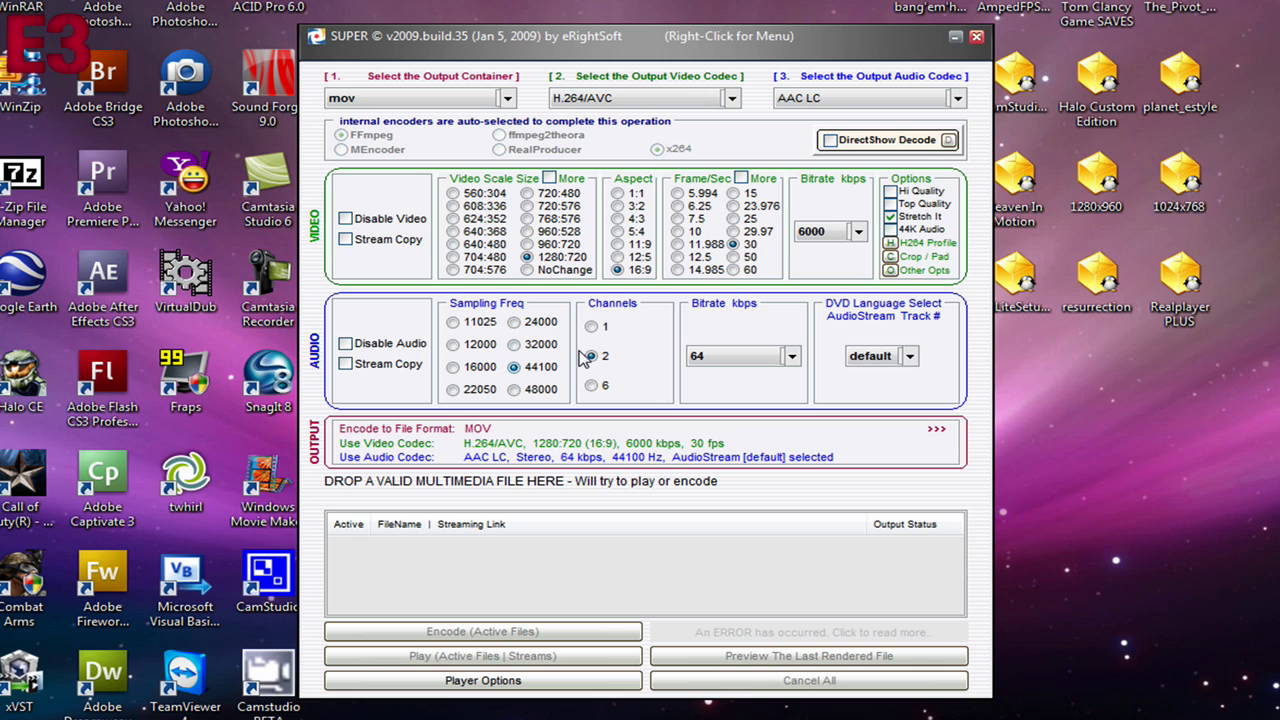
pyautogui.click(789, 356)
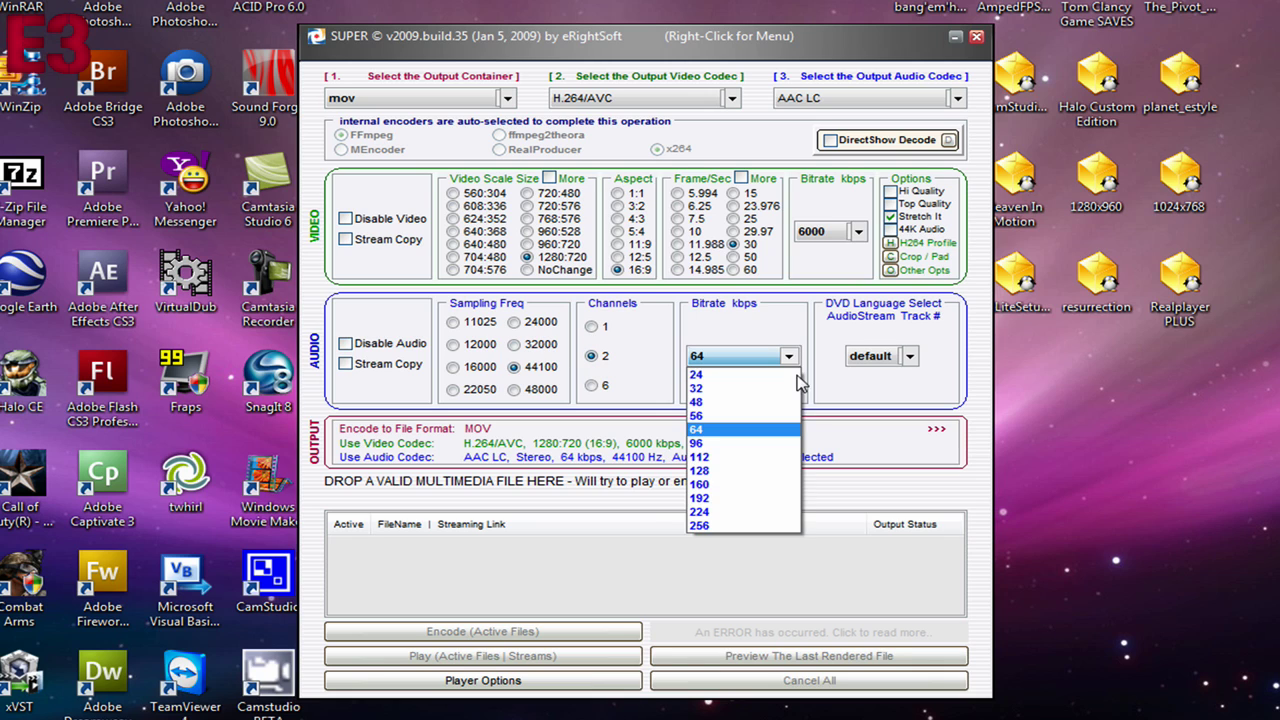
pyautogui.click(712, 470)
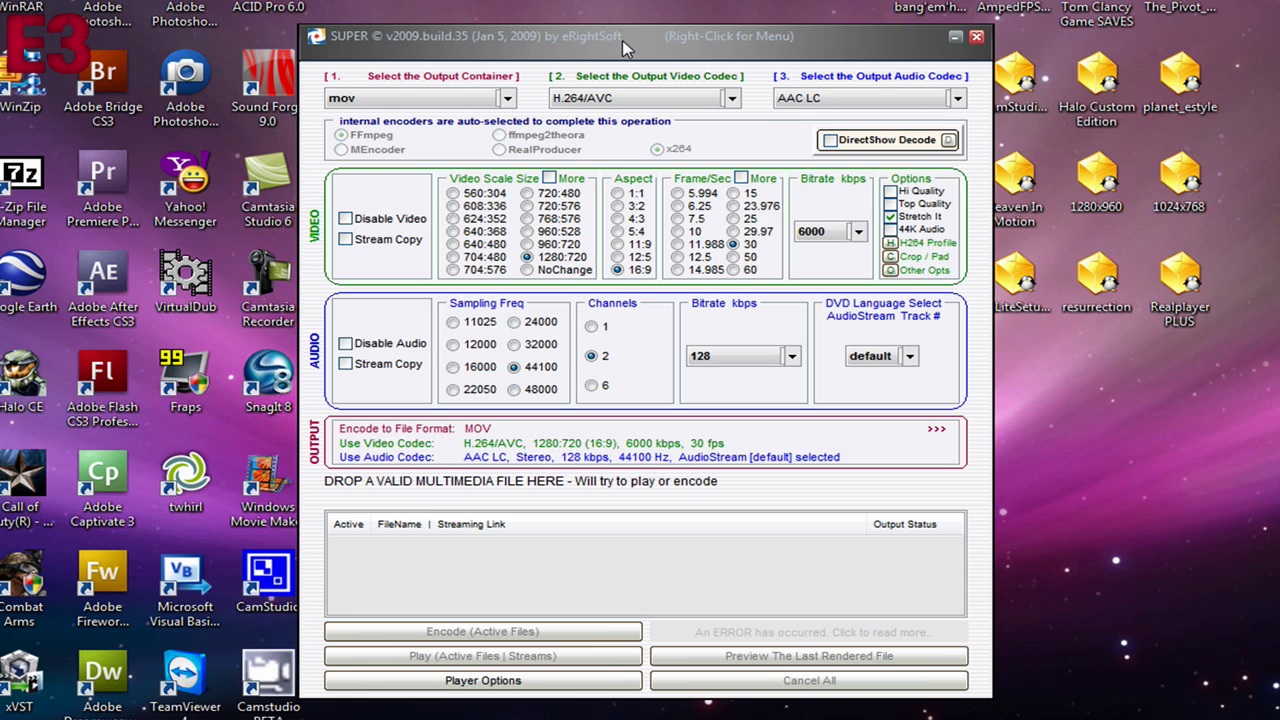
# - Drag HD.wmv from Explorer into SUPER ©'s encode list
pyautogui.moveTo(630, 52); pyautogui.dragTo(674, 92)
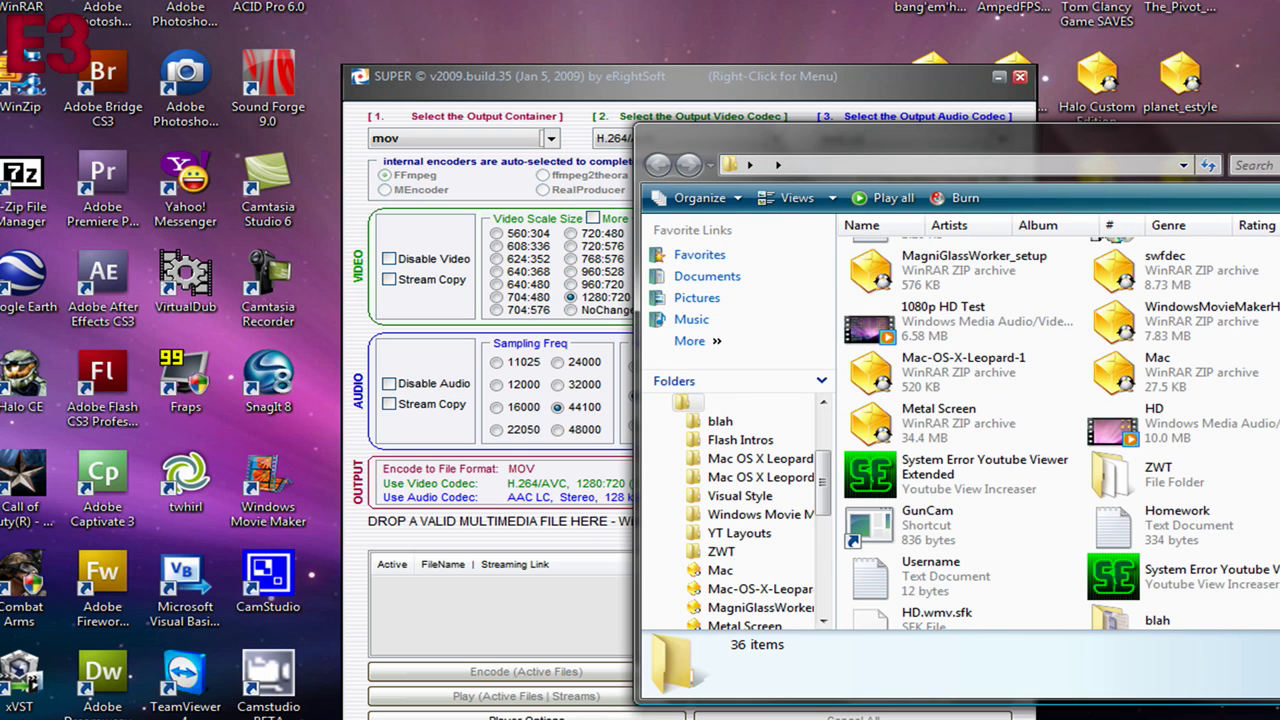
pyautogui.moveTo(1112, 422); pyautogui.dragTo(492, 624)
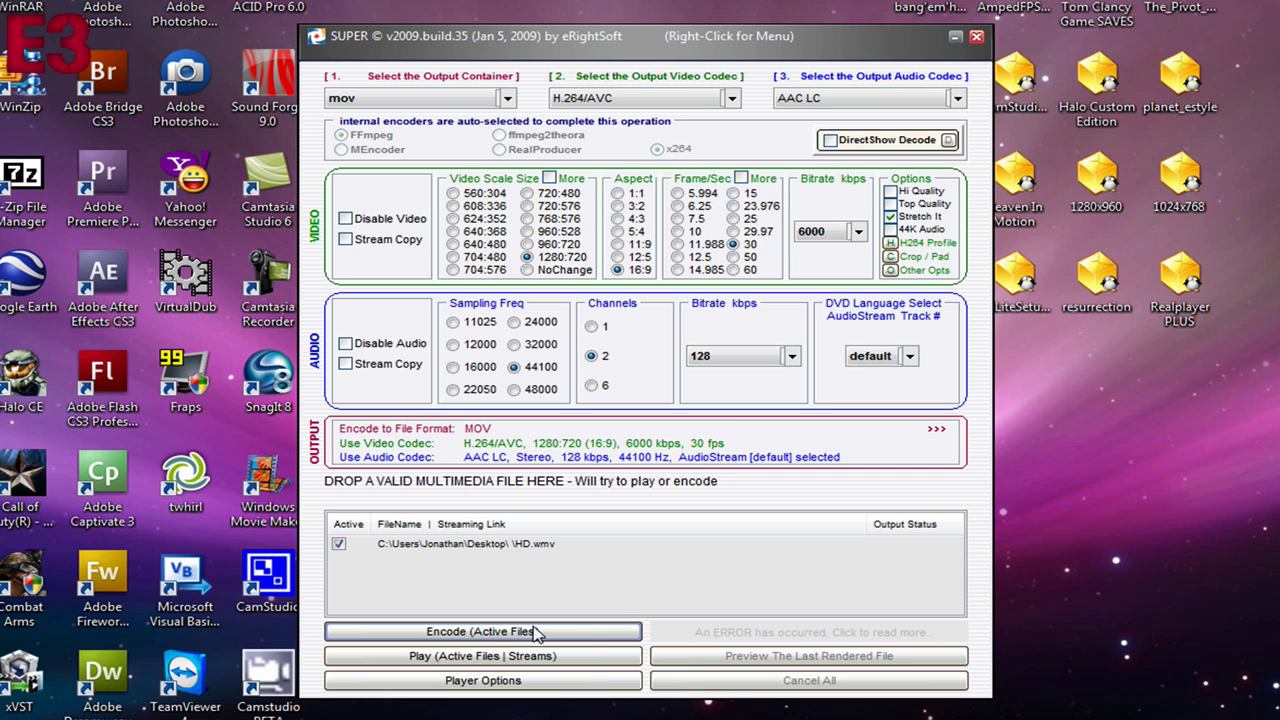
# - Start encoding HD.wmv, then cancel the job so it reads Cancelled
pyautogui.click(520, 635)
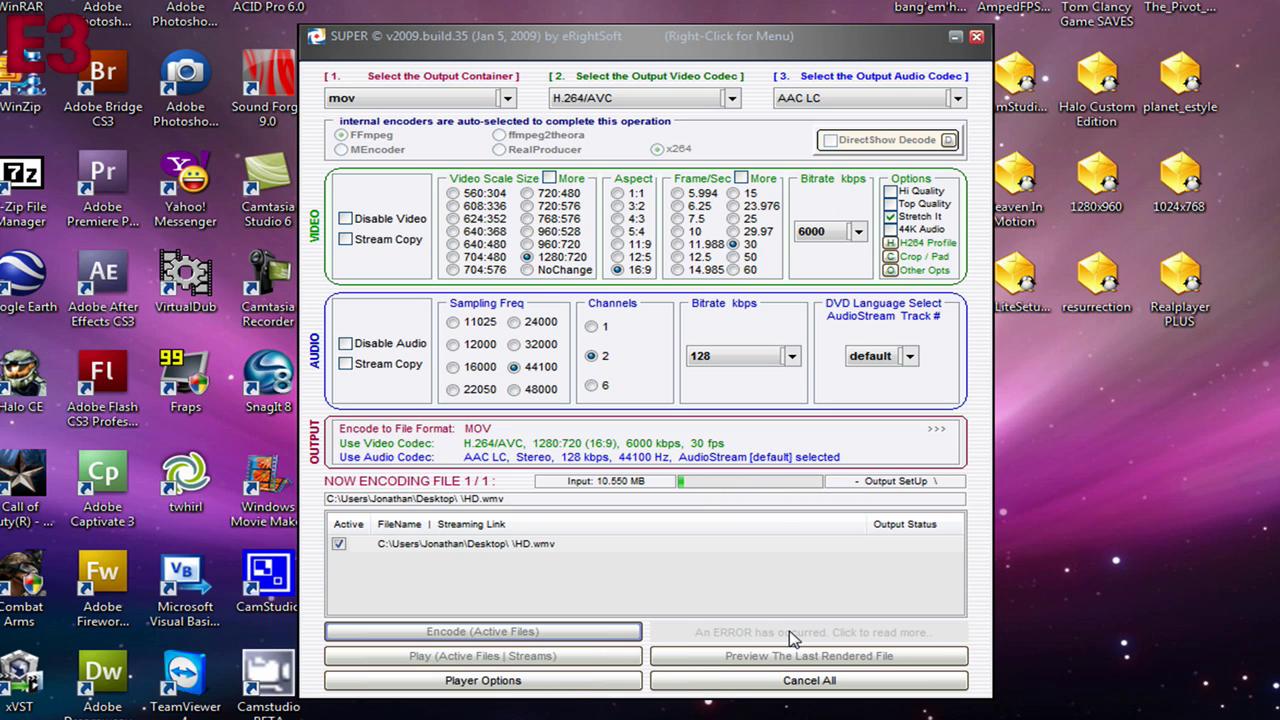
pyautogui.click(791, 682)
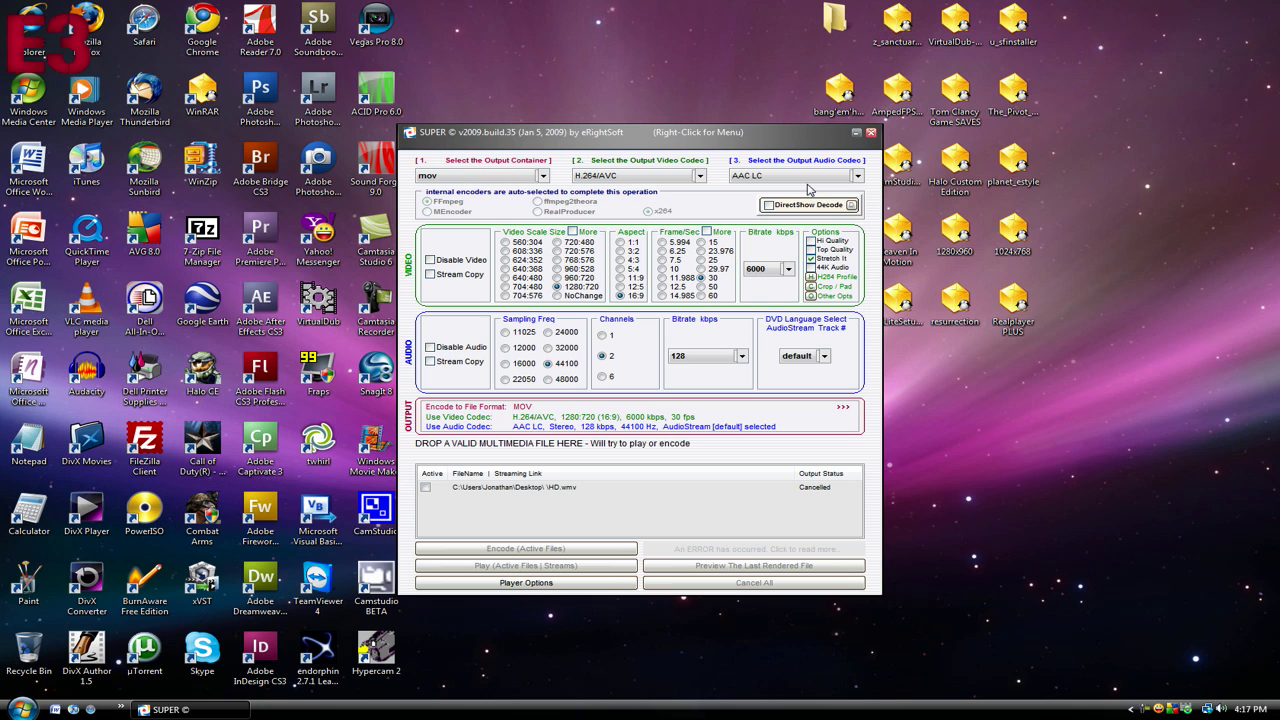
# - Close SUPER © and answer Yes to the quit confirmation
pyautogui.click(870, 133)
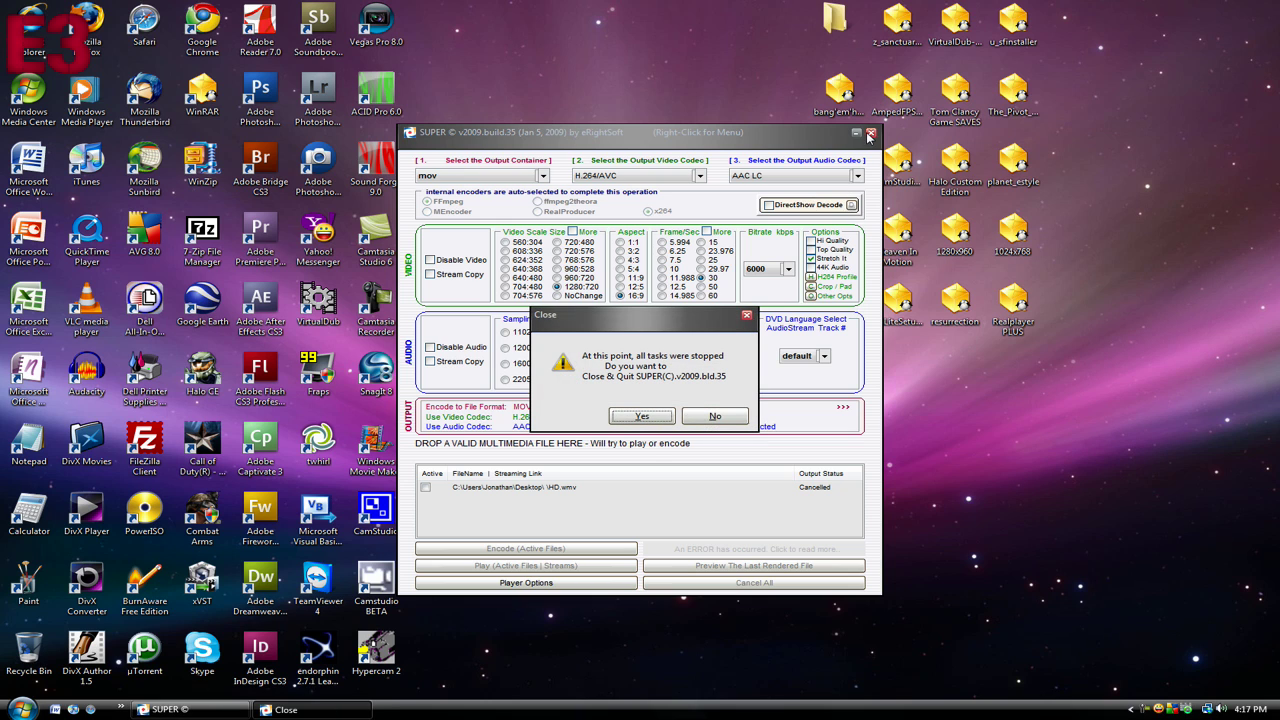
pyautogui.click(655, 414)
pyautogui.moveTo(708, 477)
pyautogui.mouseDown()
pyautogui.moveTo(1074, 537)
pyautogui.moveTo(1103, 609)
pyautogui.moveTo(1254, 606)
pyautogui.mouseUp()
pyautogui.moveTo(1096, 583)
pyautogui.mouseDown()
pyautogui.moveTo(634, 423)
pyautogui.moveTo(542, 299)
pyautogui.moveTo(597, 380)
pyautogui.moveTo(922, 598)
pyautogui.moveTo(908, 608)
pyautogui.mouseUp()
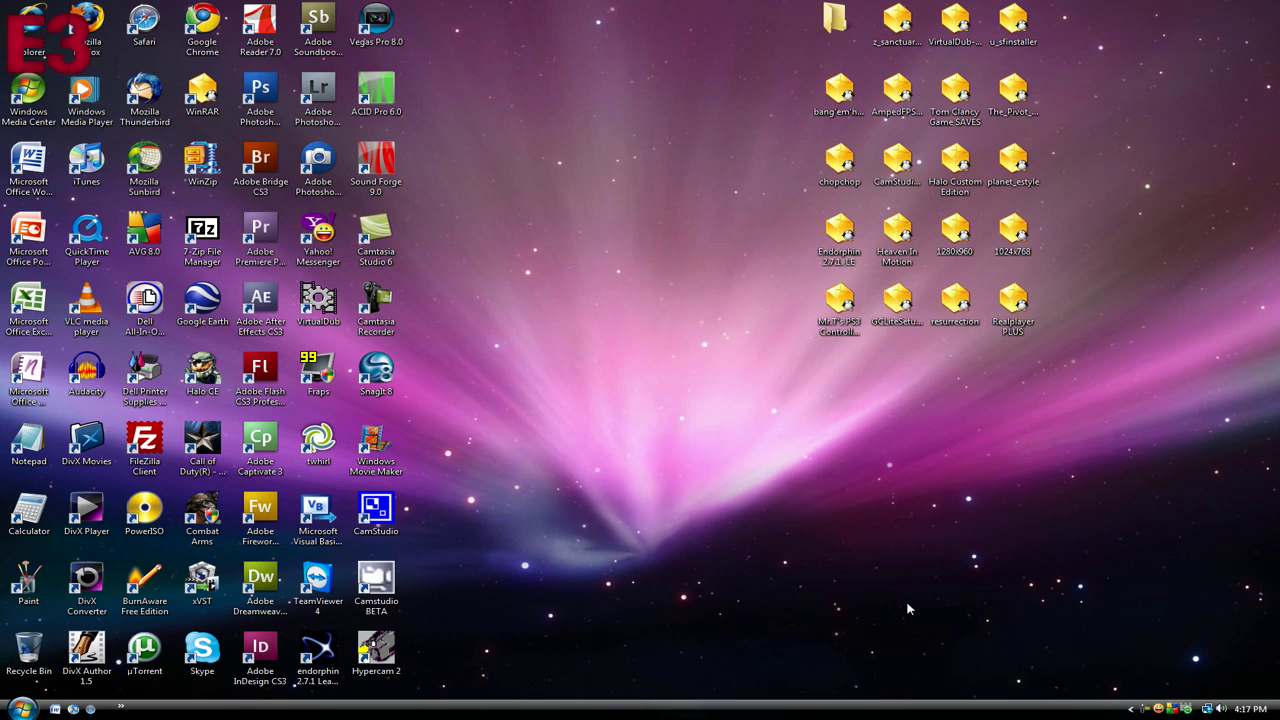